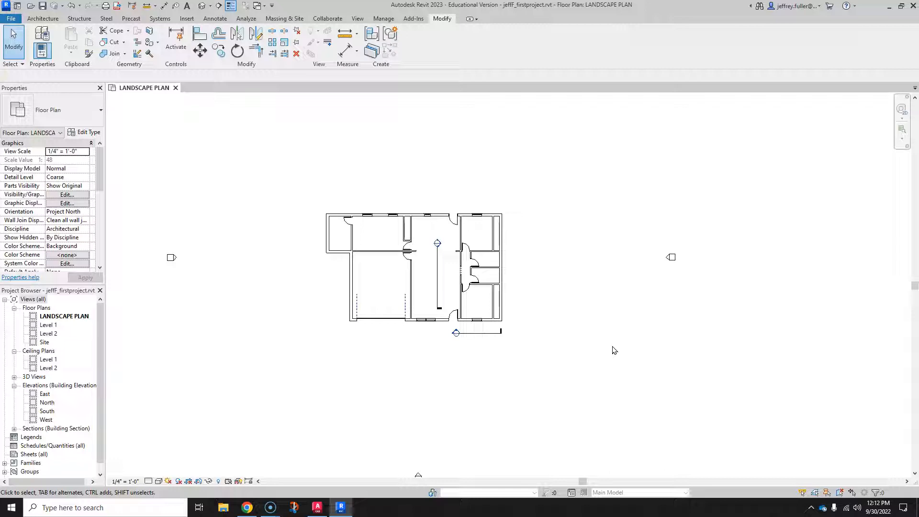
# Open the Site floor plan view
pyautogui.click(512, 293)
pyautogui.click(238, 240)
pyautogui.doubleClick(44, 343)
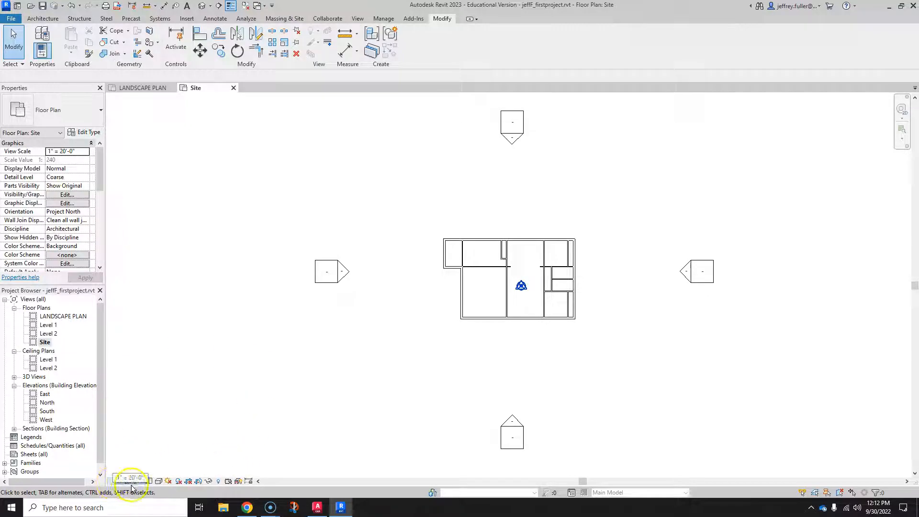
pyautogui.moveTo(343, 363); pyautogui.dragTo(247, 366, button='middle')
pyautogui.scroll(1, 338, 330)
pyautogui.scroll(4, 338, 328)
pyautogui.moveTo(338, 328); pyautogui.dragTo(311, 359, button='middle')
pyautogui.scroll(-4, 308, 334)
pyautogui.scroll(1, 317, 365)
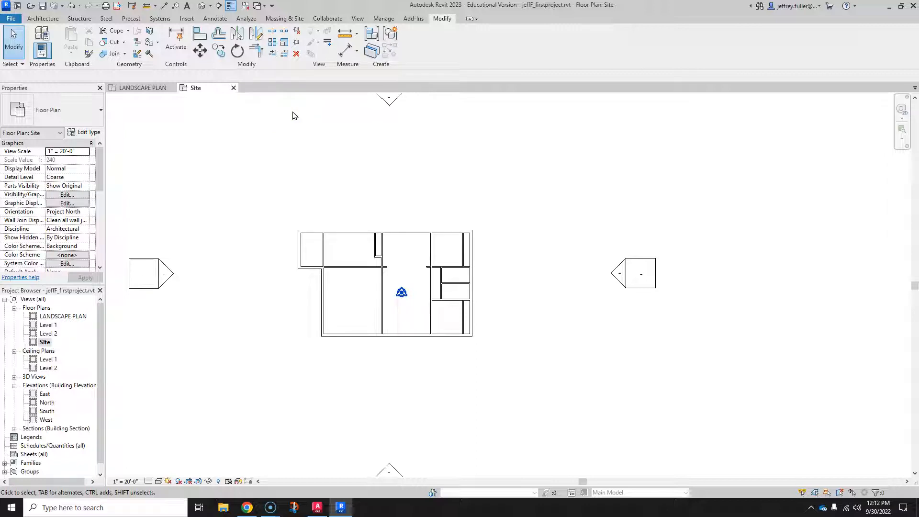
# Start a filled region with the Solid Black type and duplicate it as a new type named Solid Gray
pyautogui.click(214, 20)
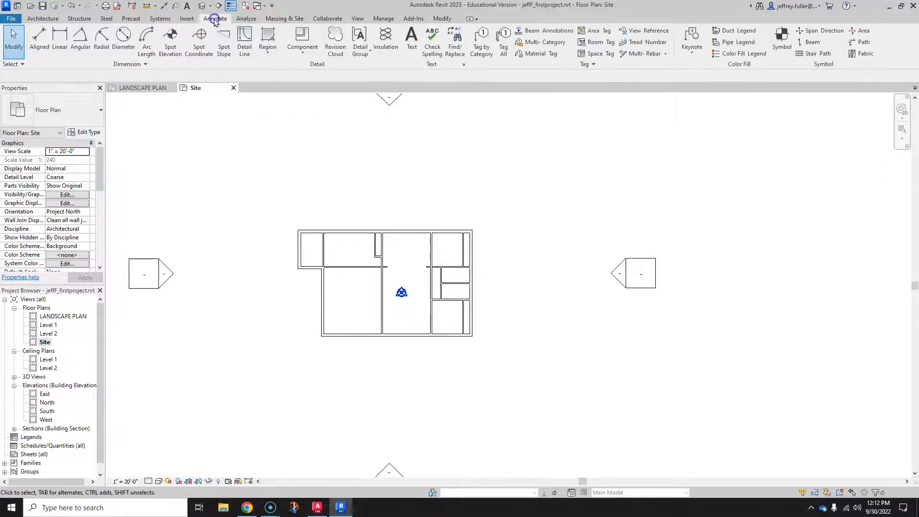
pyautogui.click(276, 52)
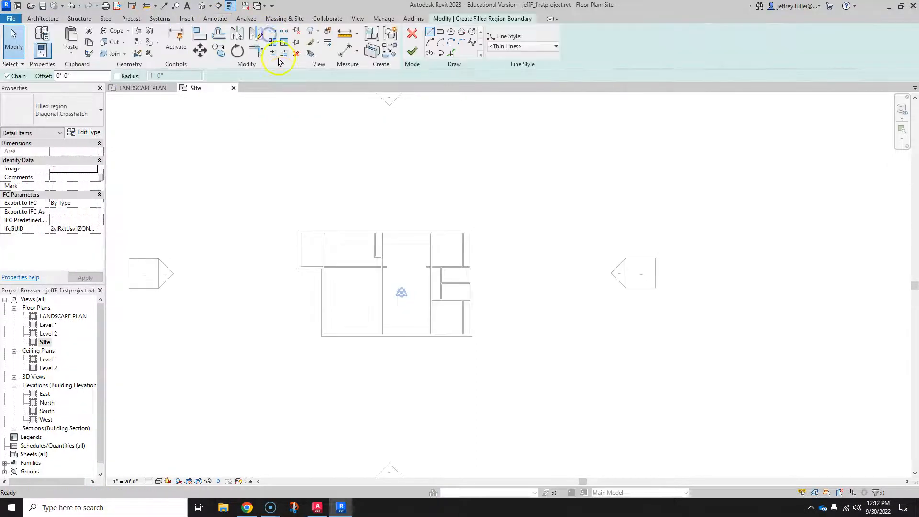
pyautogui.click(88, 113)
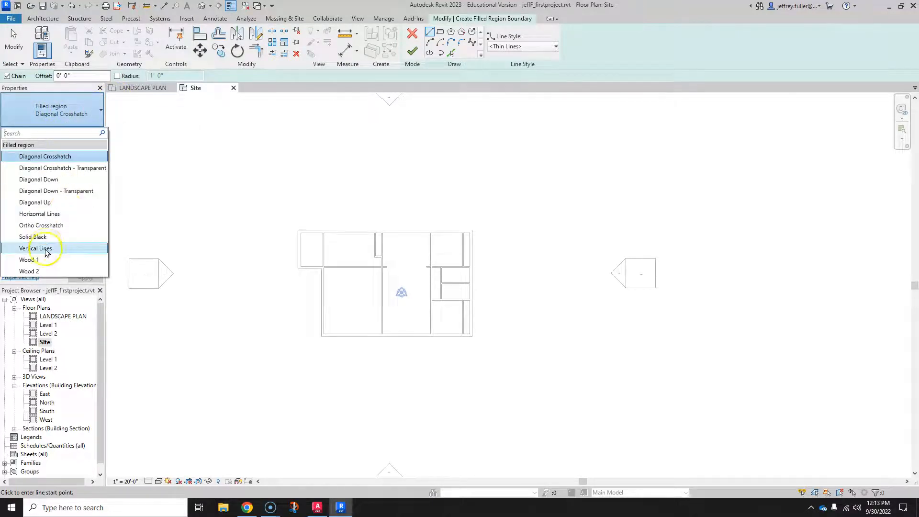
pyautogui.click(33, 237)
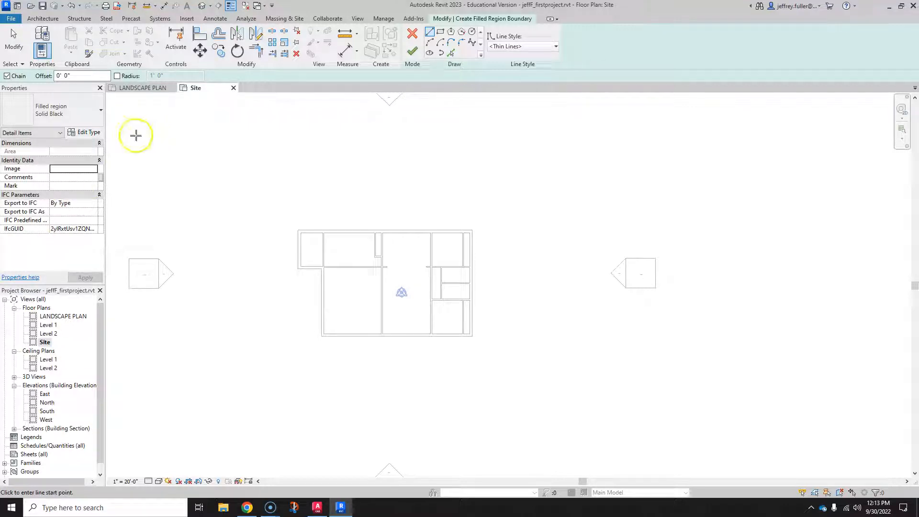
pyautogui.click(87, 133)
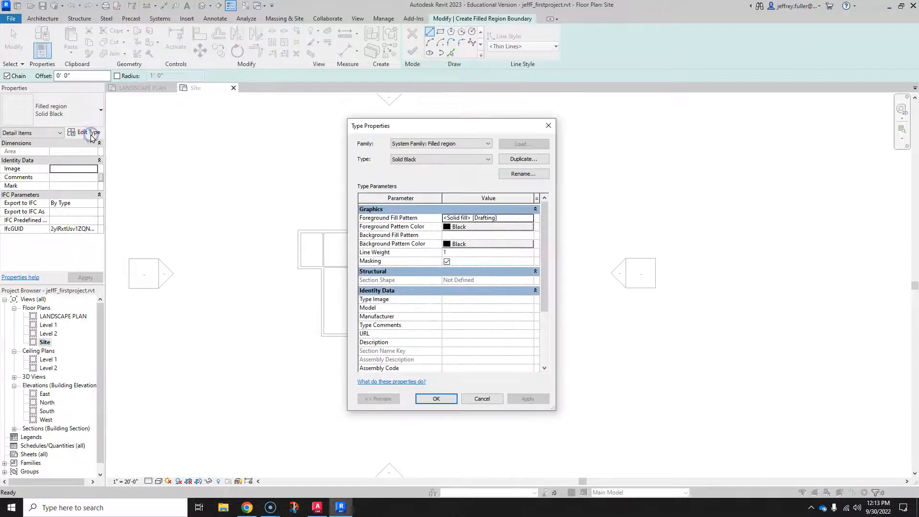
pyautogui.click(522, 159)
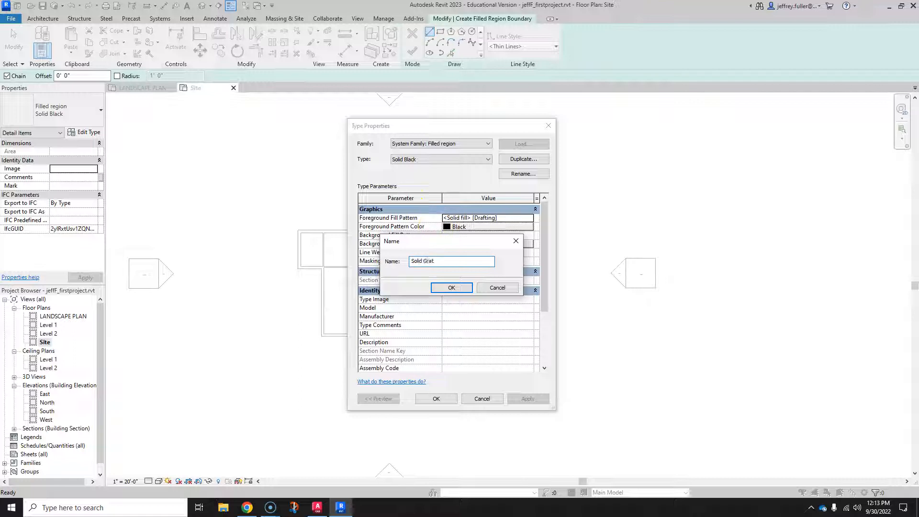
pyautogui.click(452, 288)
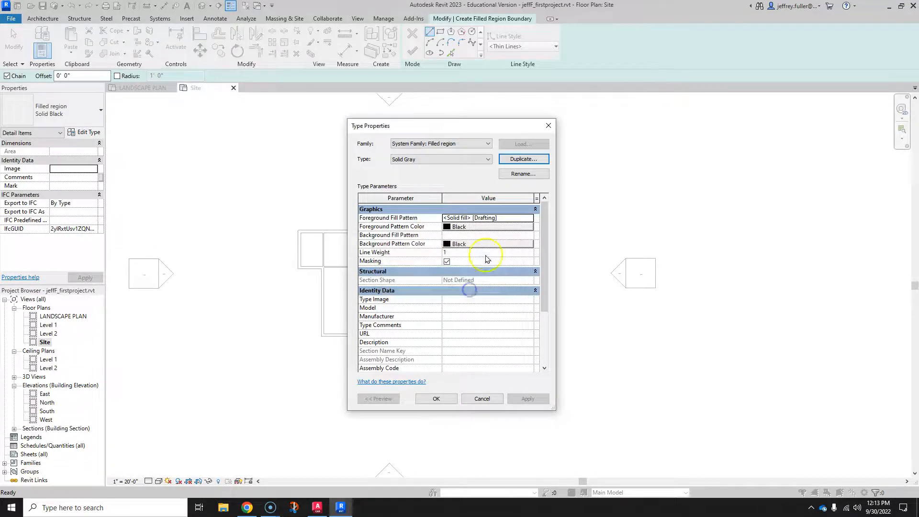
# Set the Solid Gray type's foreground pattern color to a light gray, RGB 223-223-223
pyautogui.click(494, 226)
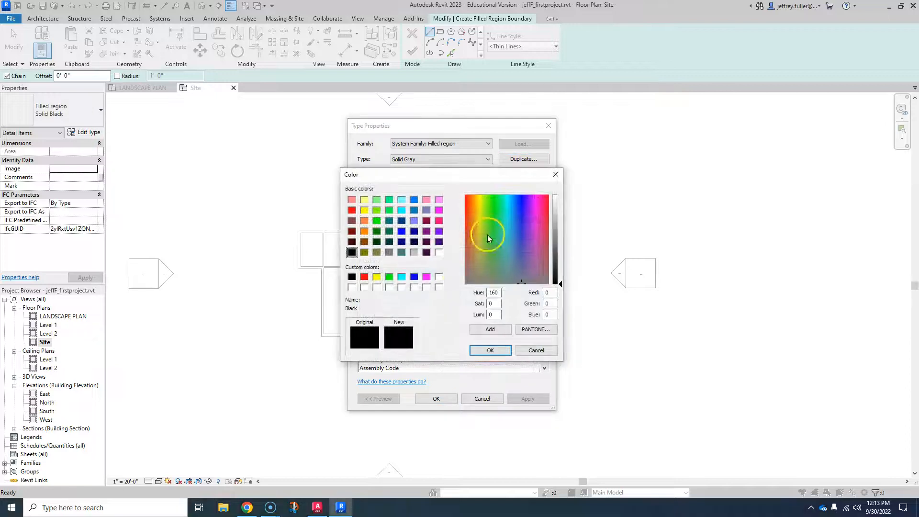
pyautogui.click(414, 252)
pyautogui.moveTo(560, 216); pyautogui.dragTo(560, 206)
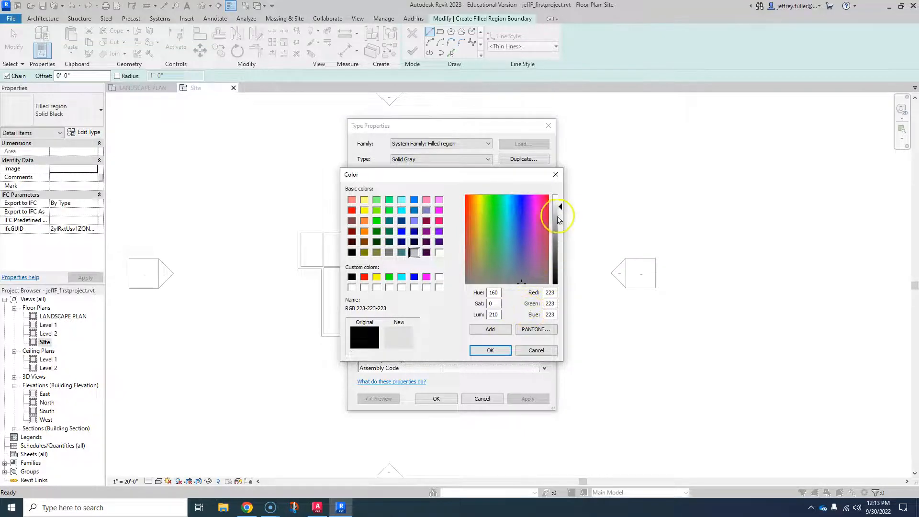
pyautogui.click(490, 350)
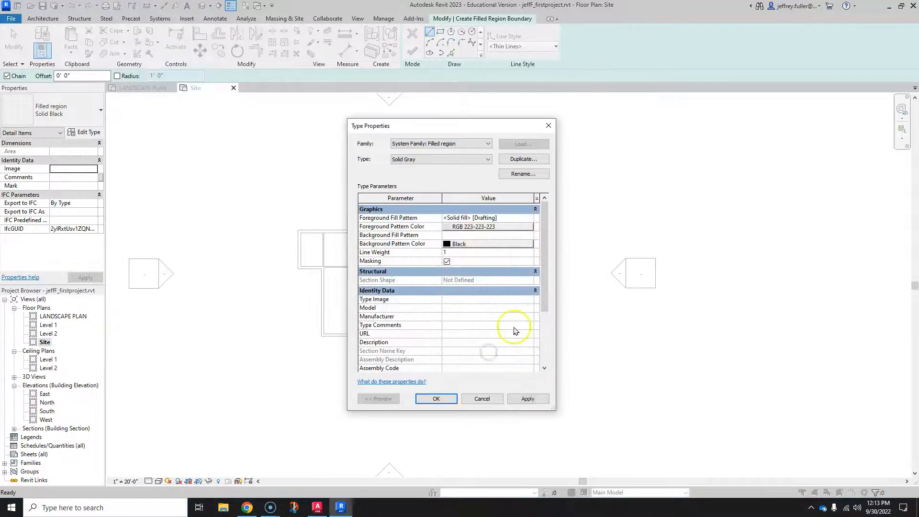
# Set the Solid Gray type's background pattern color to RGB 223-223-223 and accept the type properties
pyautogui.click(503, 246)
pyautogui.click(413, 252)
pyautogui.click(560, 217)
pyautogui.moveTo(561, 217); pyautogui.dragTo(561, 211)
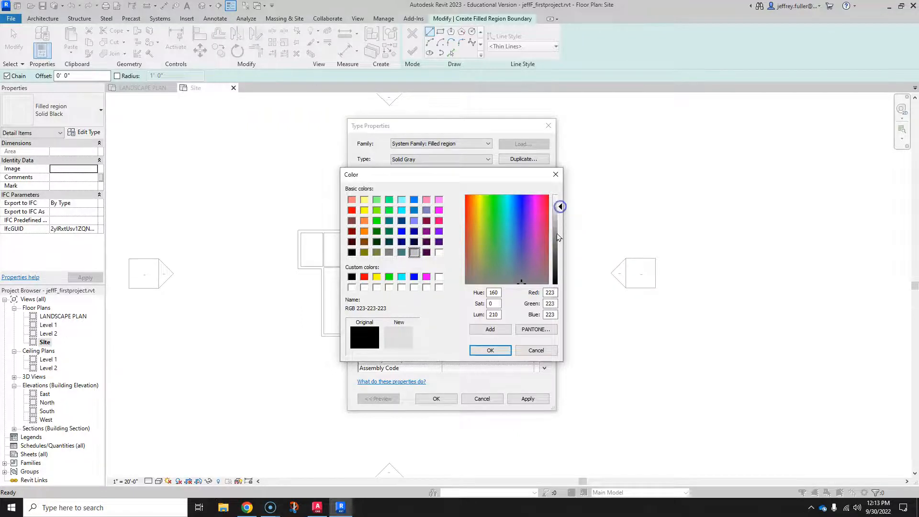
pyautogui.click(490, 350)
pyautogui.click(525, 398)
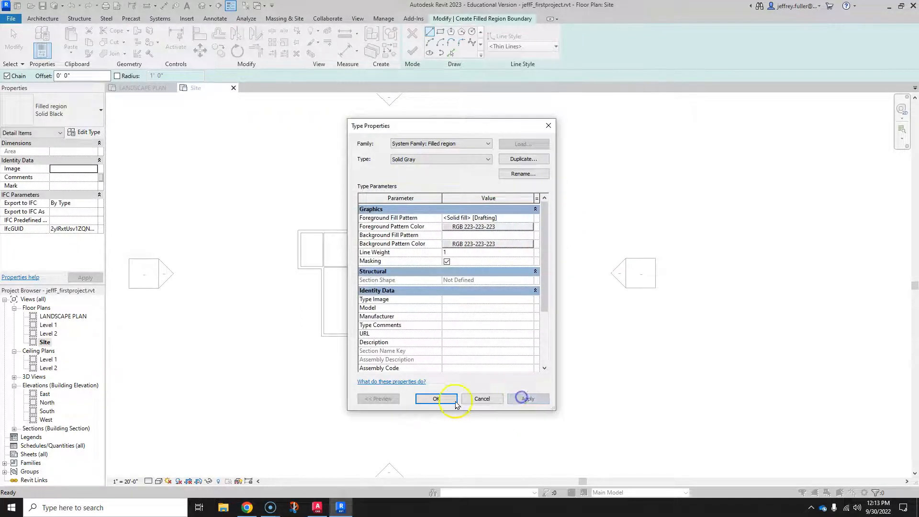
pyautogui.click(421, 400)
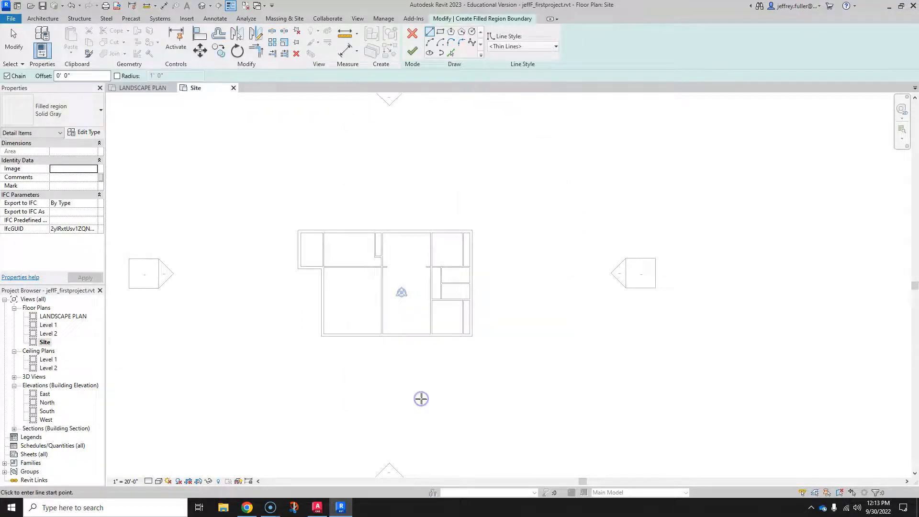
# Trace the house's exterior wall outline as a closed boundary and finish the Solid Gray filled region
pyautogui.click(297, 229)
pyautogui.click(472, 228)
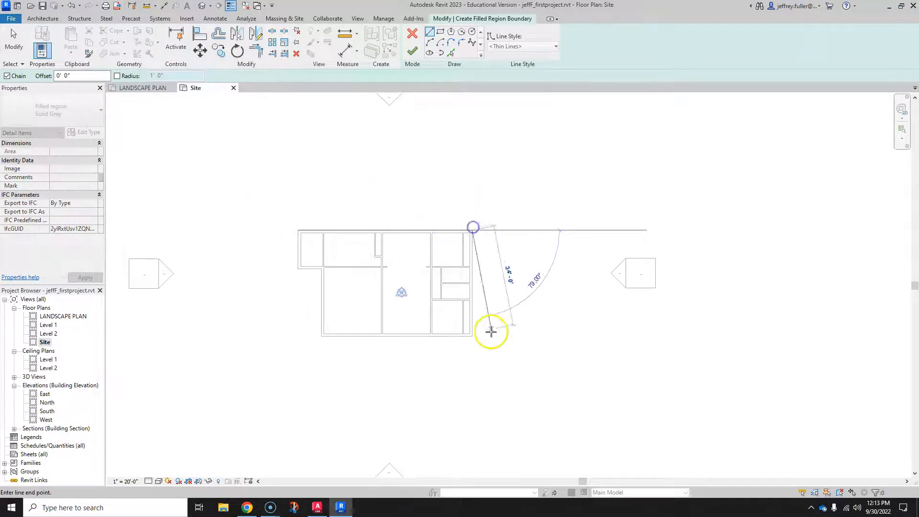
pyautogui.click(472, 333)
pyautogui.click(320, 334)
pyautogui.click(320, 269)
pyautogui.click(298, 268)
pyautogui.scroll(5, 293, 250)
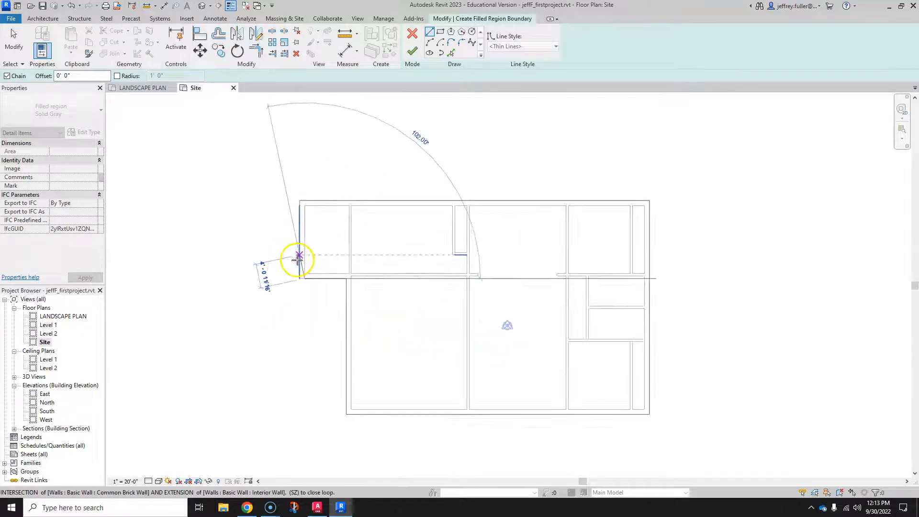
pyautogui.click(306, 324)
pyautogui.scroll(-2, 307, 289)
pyautogui.moveTo(308, 272); pyautogui.dragTo(308, 338, button='middle')
pyautogui.click(305, 220)
pyautogui.click(412, 51)
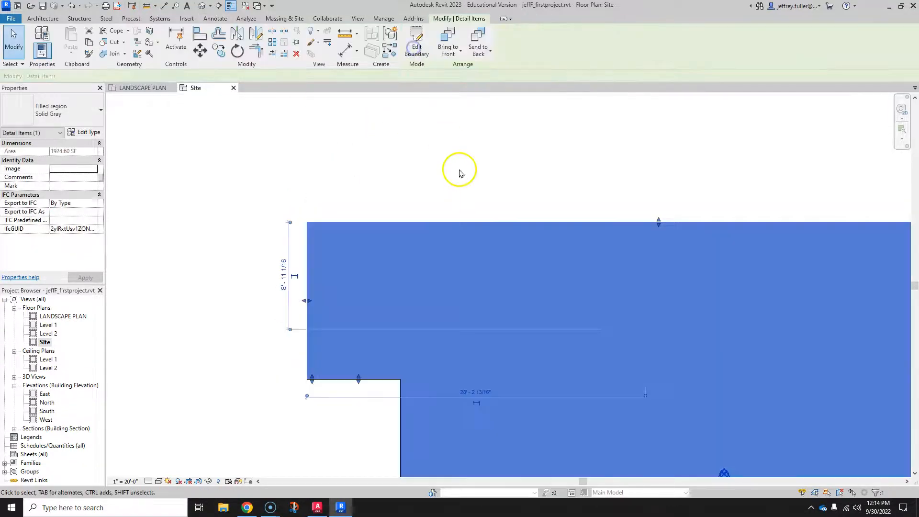
pyautogui.click(455, 168)
pyautogui.scroll(-4, 352, 156)
pyautogui.scroll(-2, 355, 156)
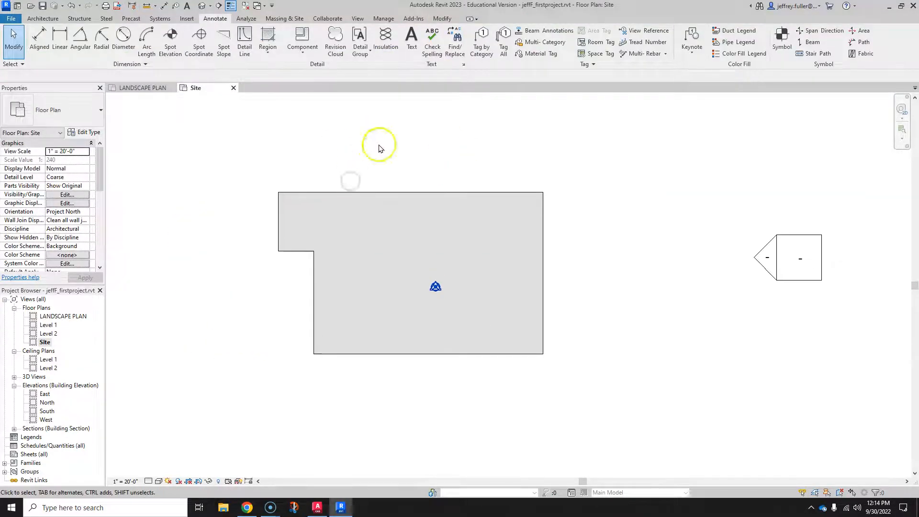
pyautogui.scroll(-1, 382, 154)
pyautogui.scroll(-1, 396, 220)
pyautogui.moveTo(395, 220); pyautogui.dragTo(415, 292, button='middle')
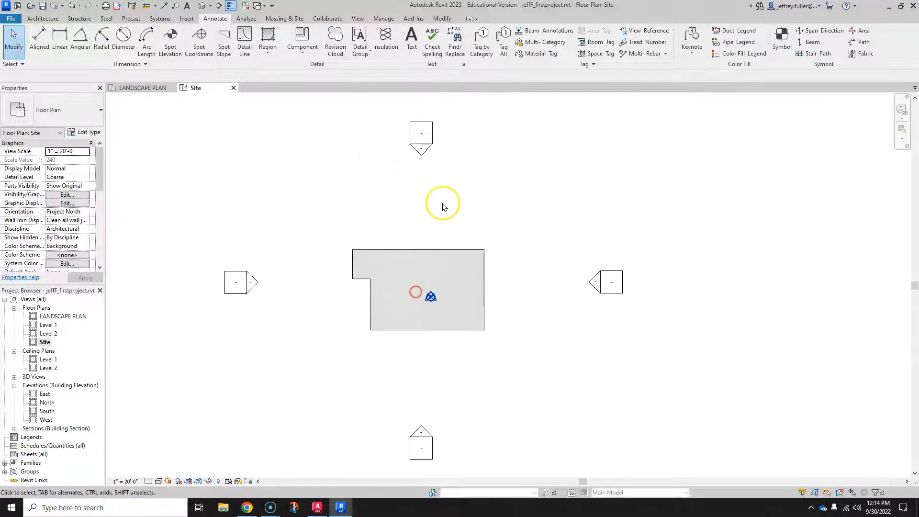
pyautogui.click(291, 17)
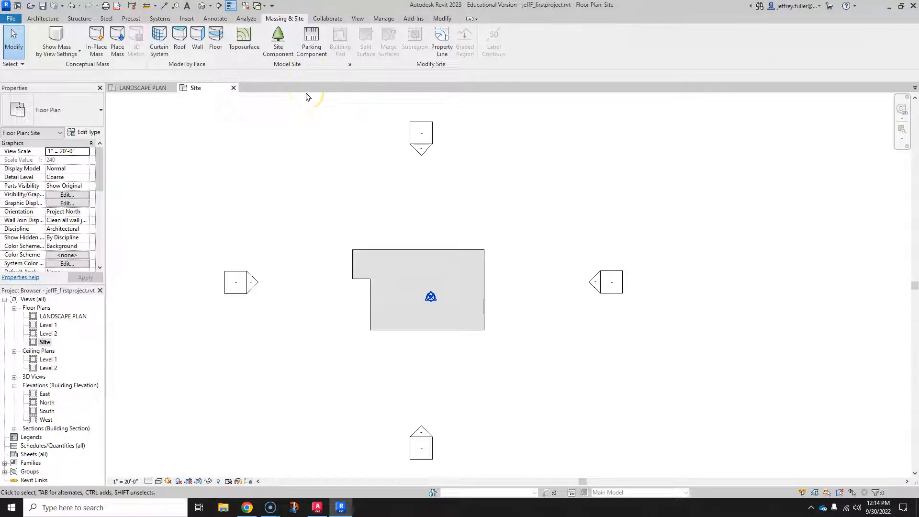
pyautogui.click(441, 38)
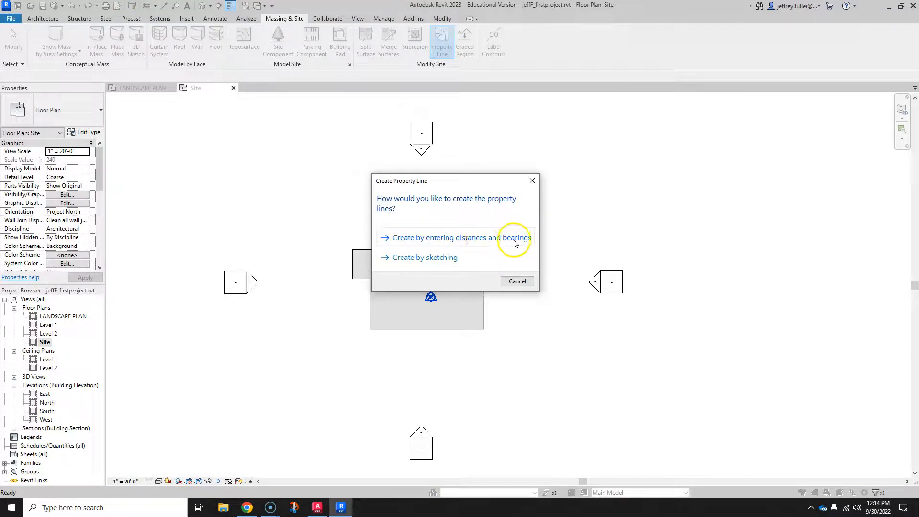
pyautogui.click(420, 238)
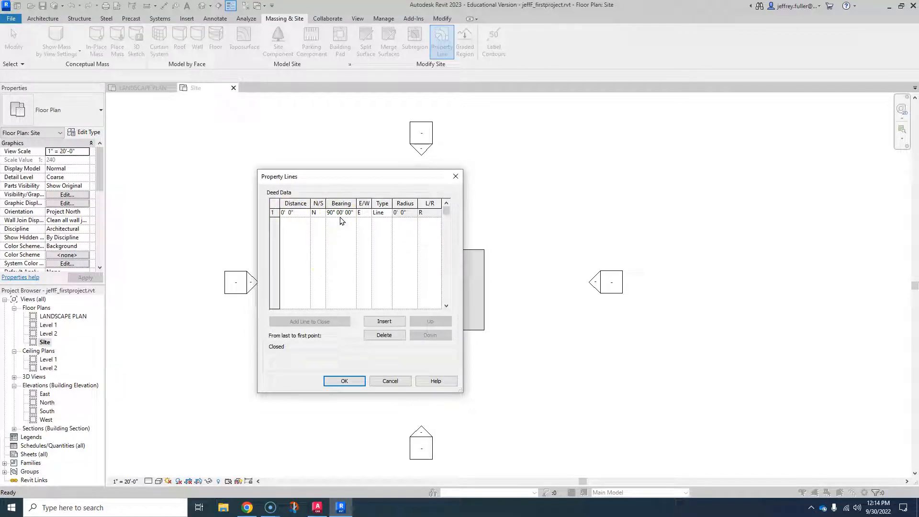
pyautogui.click(390, 381)
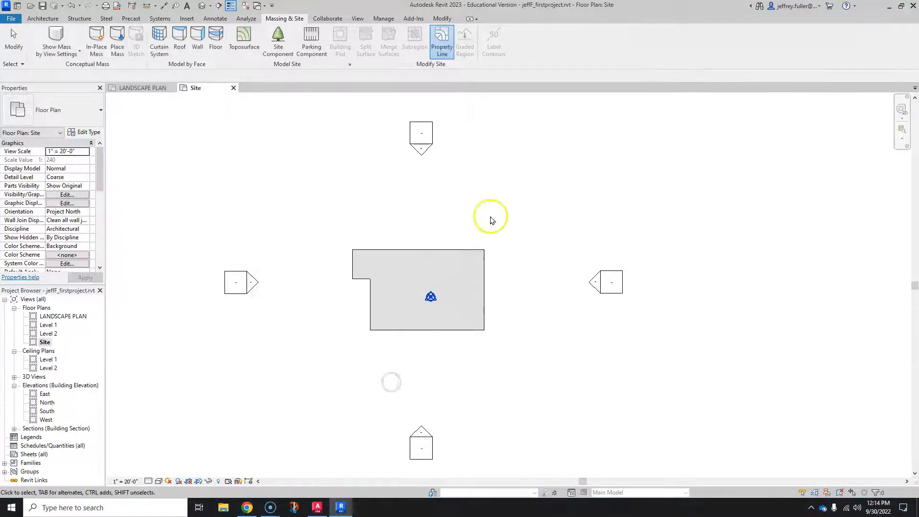
# Create the property line by sketching a closed rectangle about 136 feet long in the north-south direction around the house, and finish the sketch
pyautogui.click(448, 42)
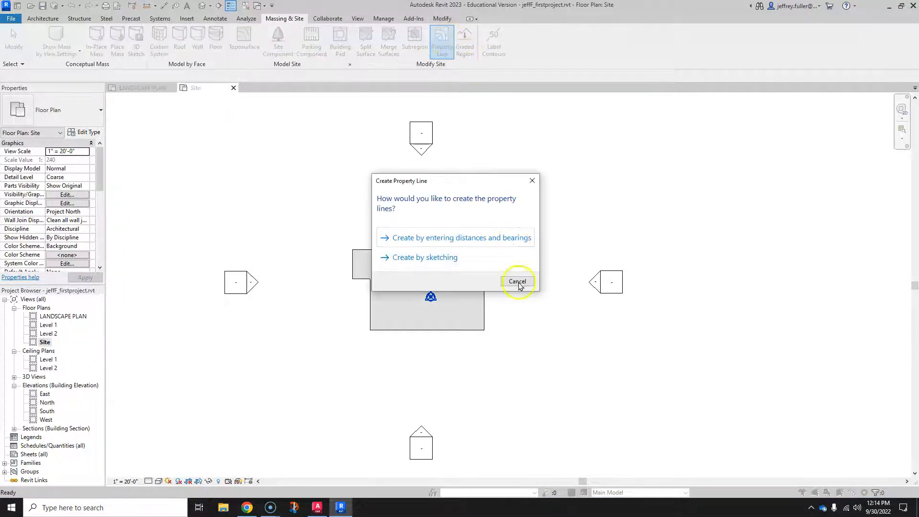
pyautogui.click(428, 258)
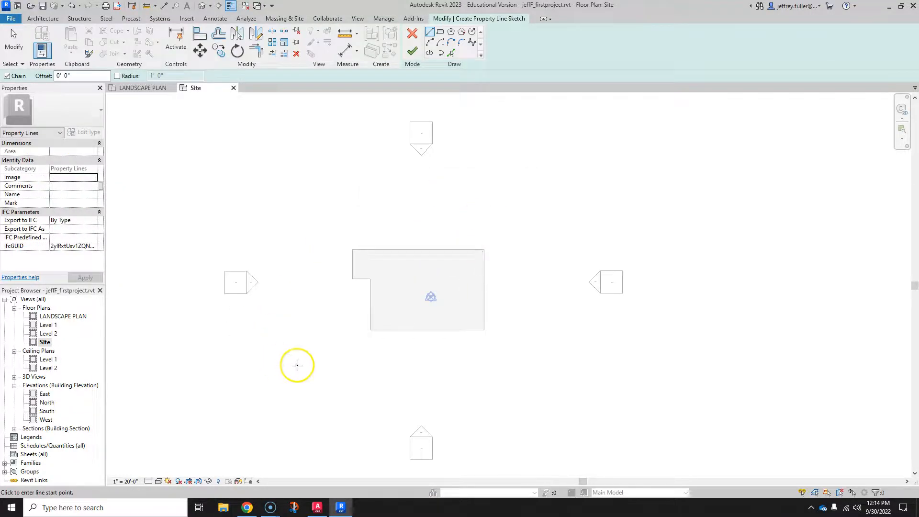
pyautogui.click(315, 415)
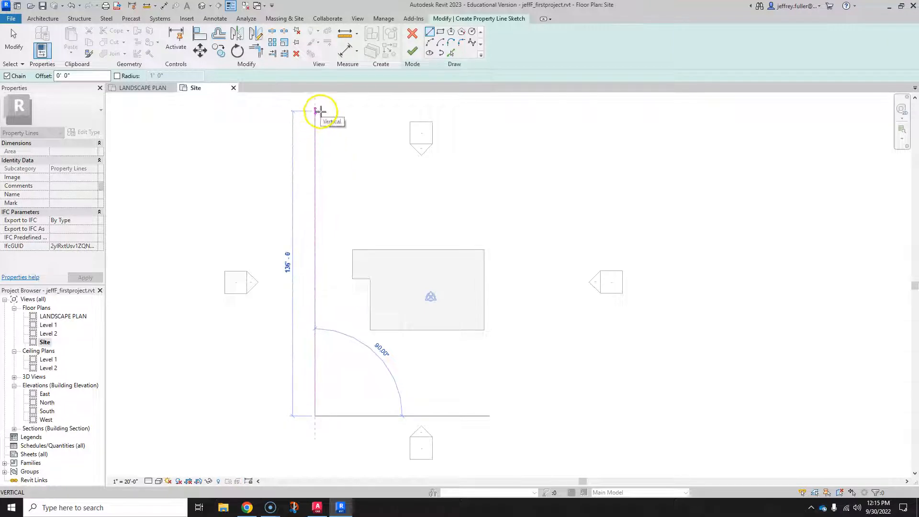
pyautogui.click(315, 110)
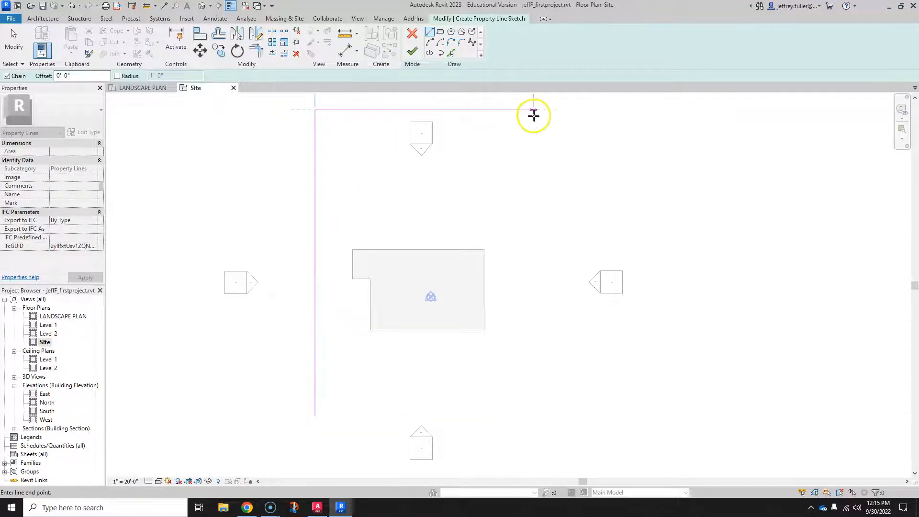
pyautogui.click(536, 110)
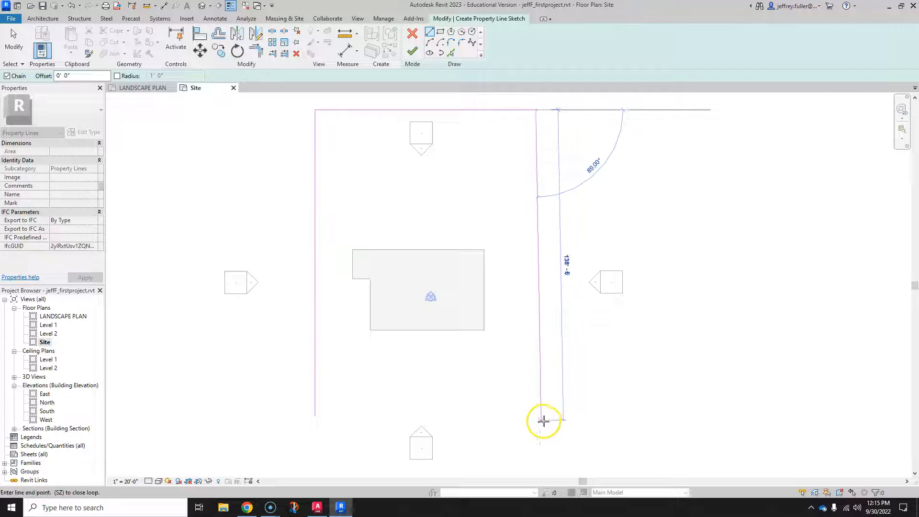
pyautogui.click(536, 416)
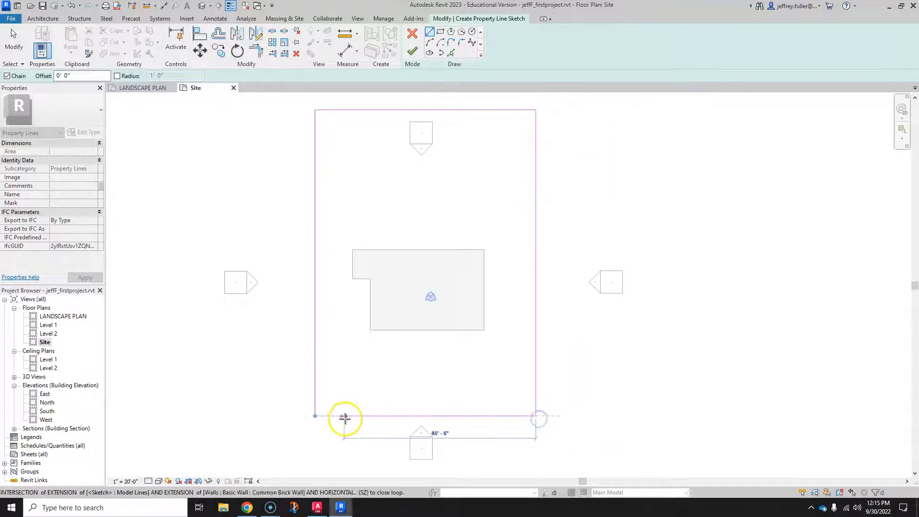
pyautogui.click(316, 416)
pyautogui.moveTo(616, 363); pyautogui.dragTo(558, 380, button='middle')
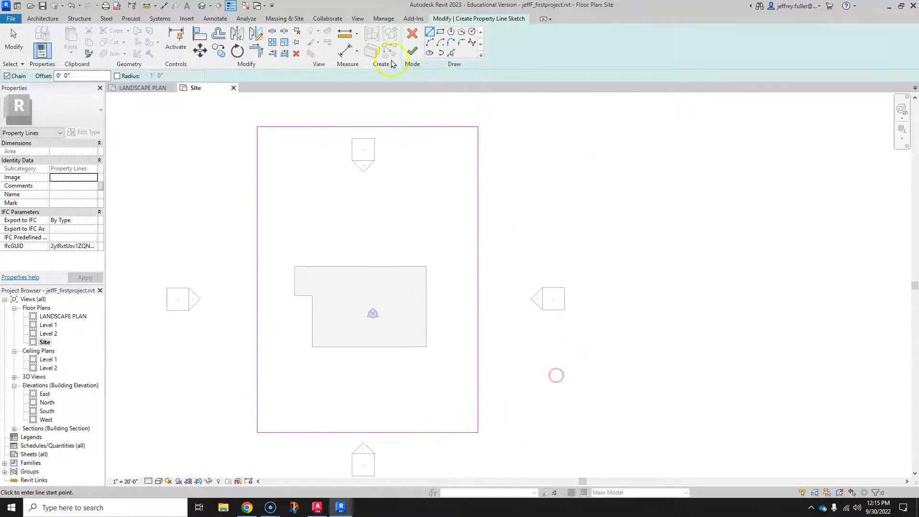
pyautogui.click(412, 51)
pyautogui.scroll(-3, 577, 231)
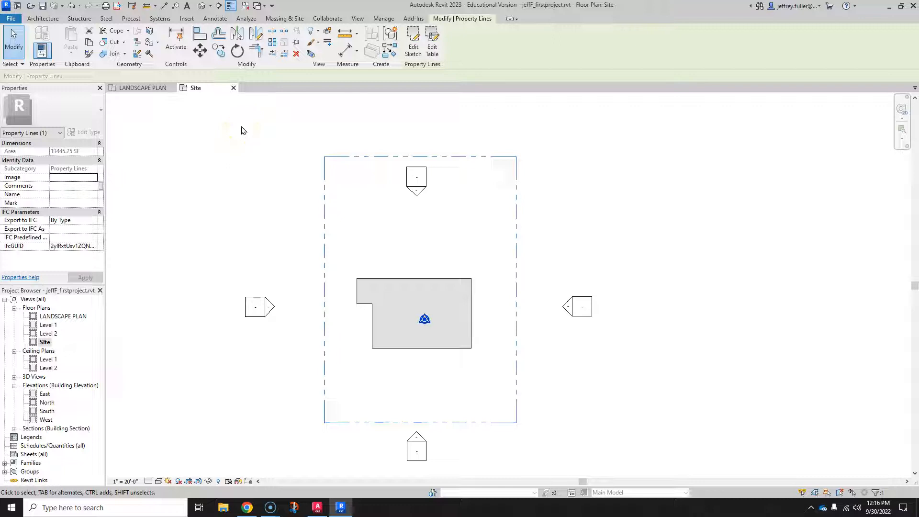
# Trace the property line rectangle with a closed chain of detail lines in the Hidden Lines style
pyautogui.click(222, 19)
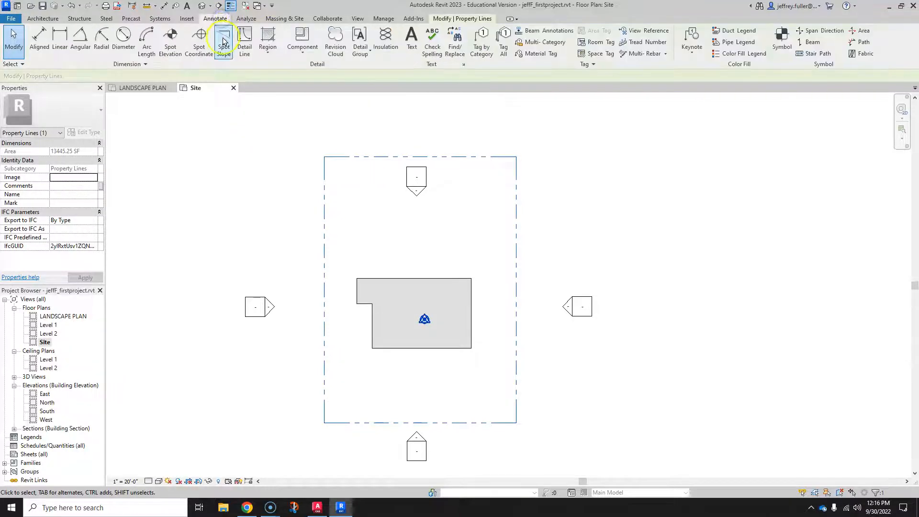
pyautogui.click(244, 45)
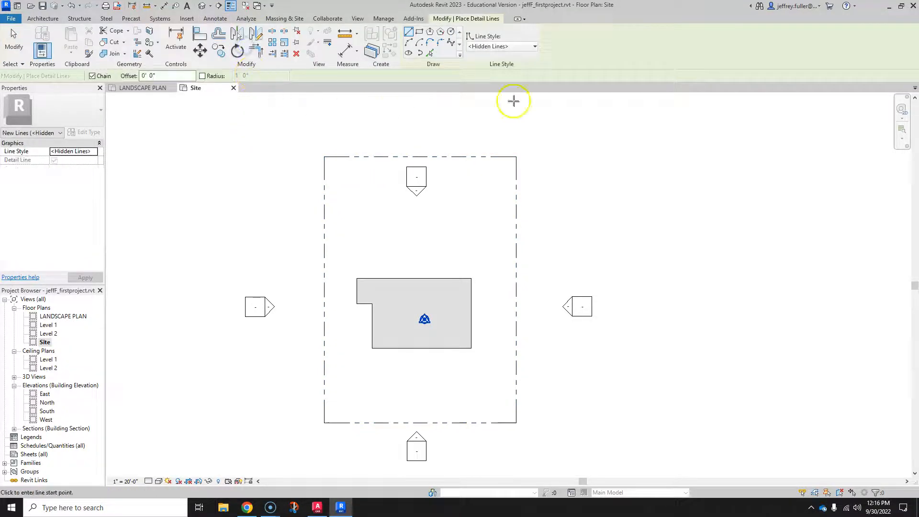
pyautogui.click(530, 47)
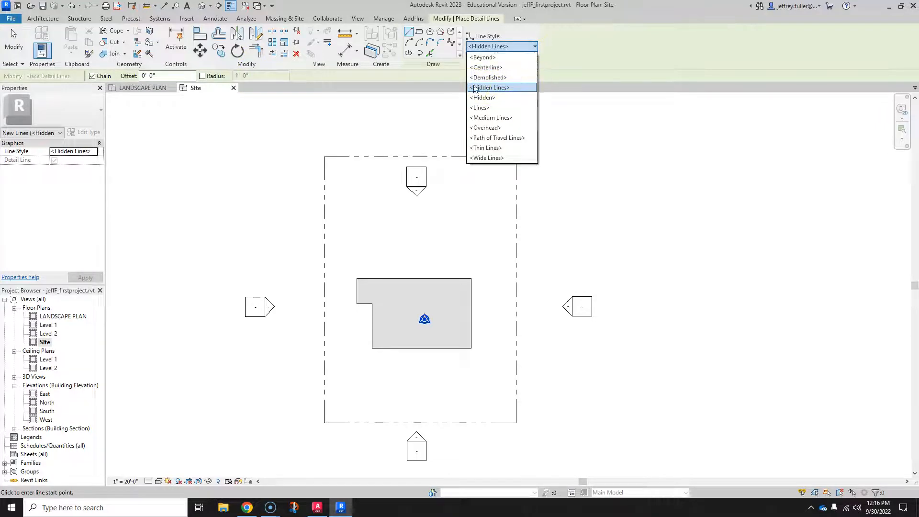
pyautogui.click(438, 103)
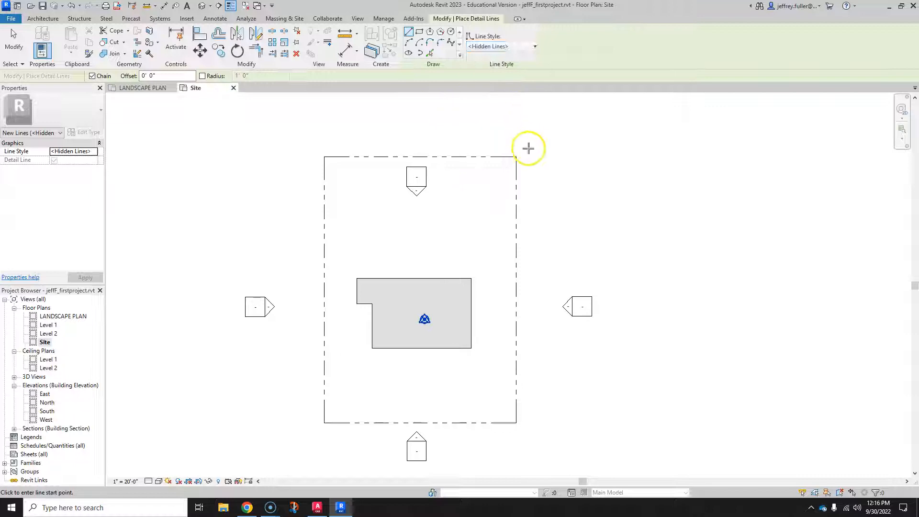
pyautogui.click(514, 157)
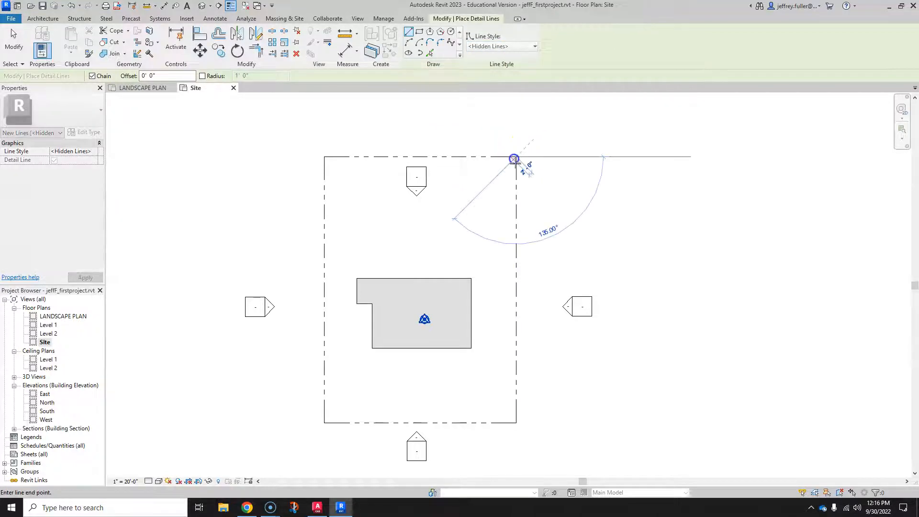
pyautogui.click(514, 422)
pyautogui.click(325, 423)
pyautogui.click(324, 157)
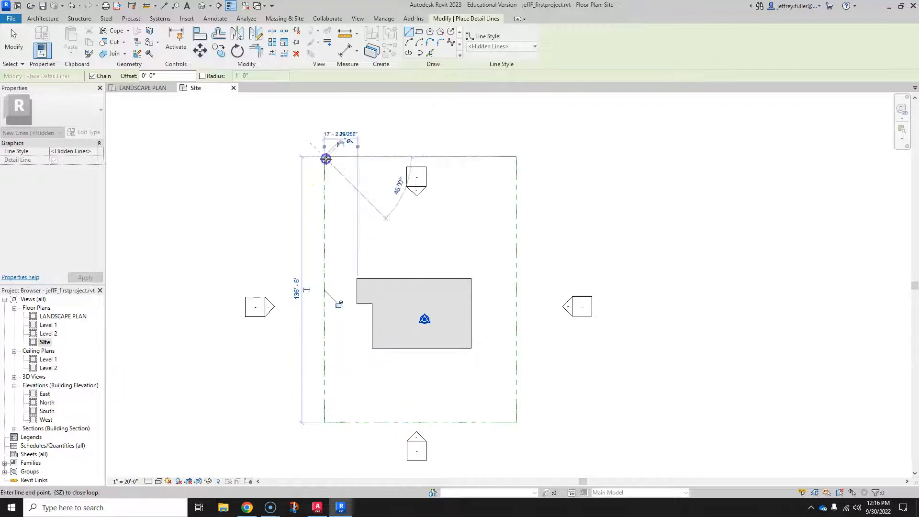
pyautogui.click(515, 156)
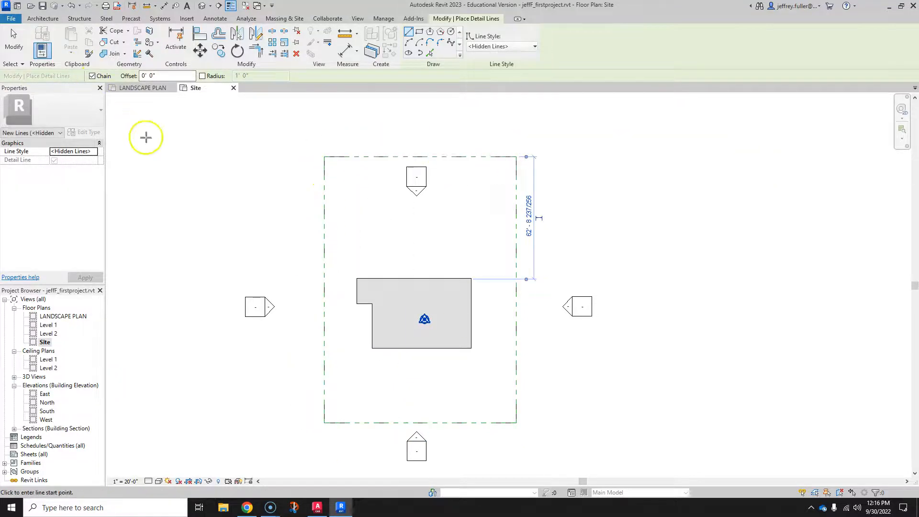
pyautogui.press('Escape')
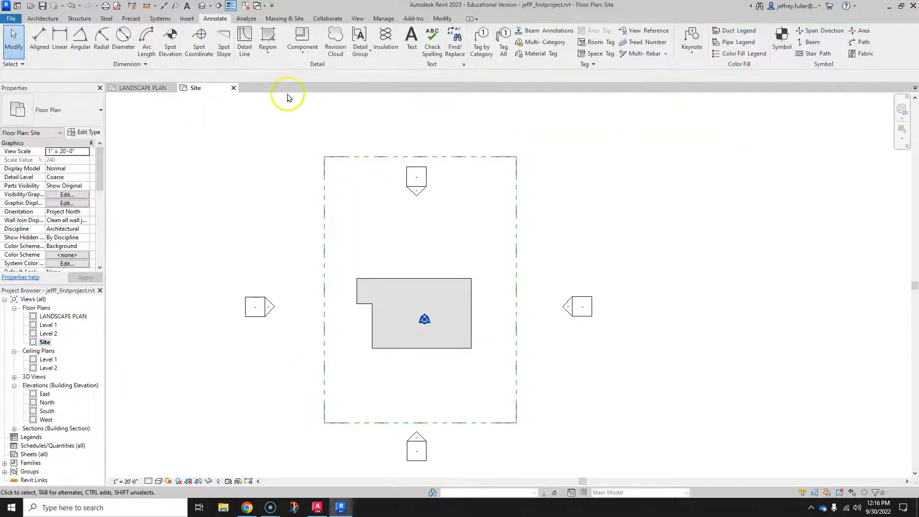
# Offset the south hidden detail line 30 feet inward toward the house, without keeping a copy
pyautogui.click(439, 19)
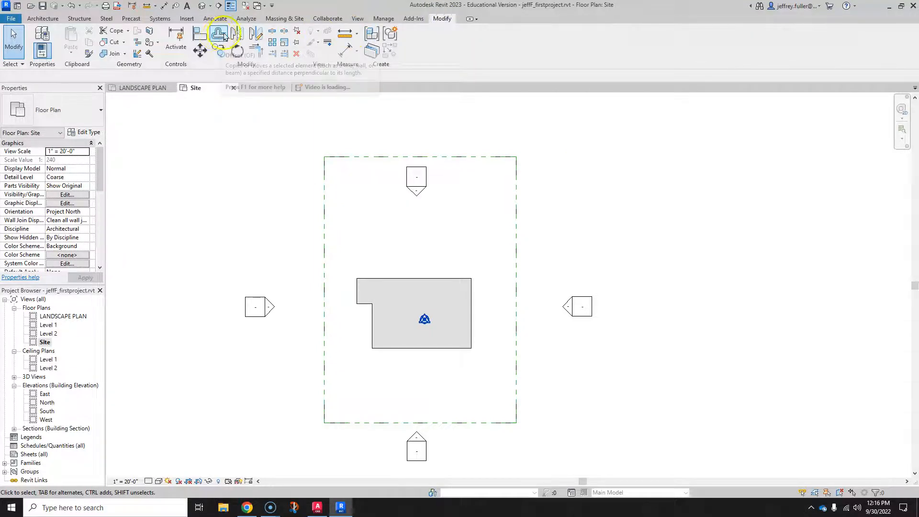
pyautogui.click(219, 35)
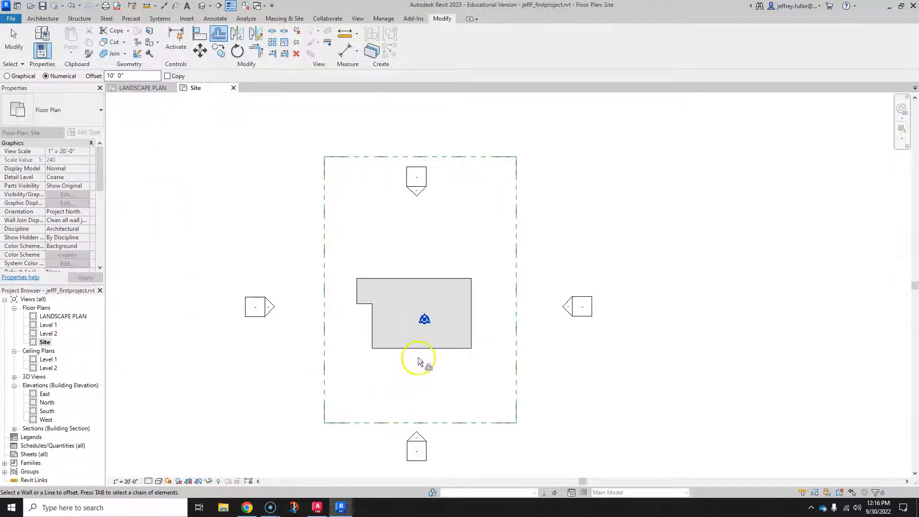
pyautogui.moveTo(117, 79); pyautogui.dragTo(82, 76)
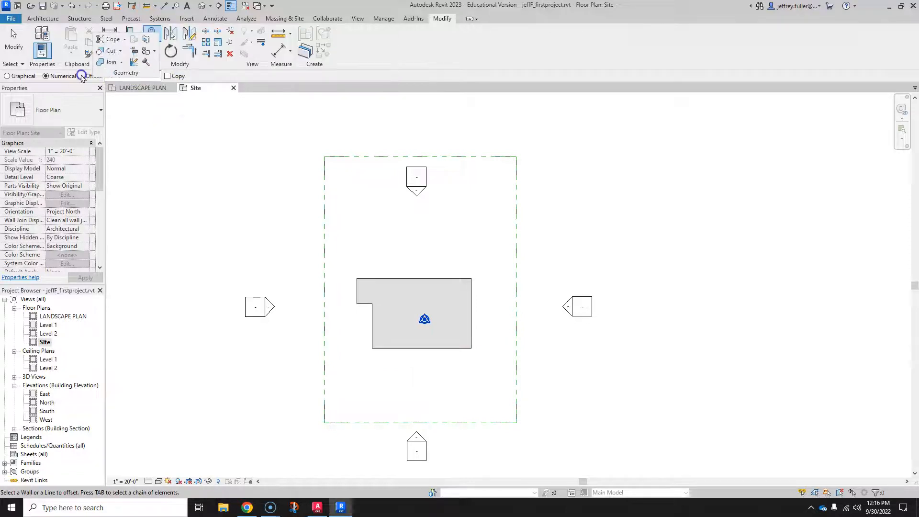
pyautogui.click(143, 104)
pyautogui.moveTo(94, 43); pyautogui.dragTo(345, 38)
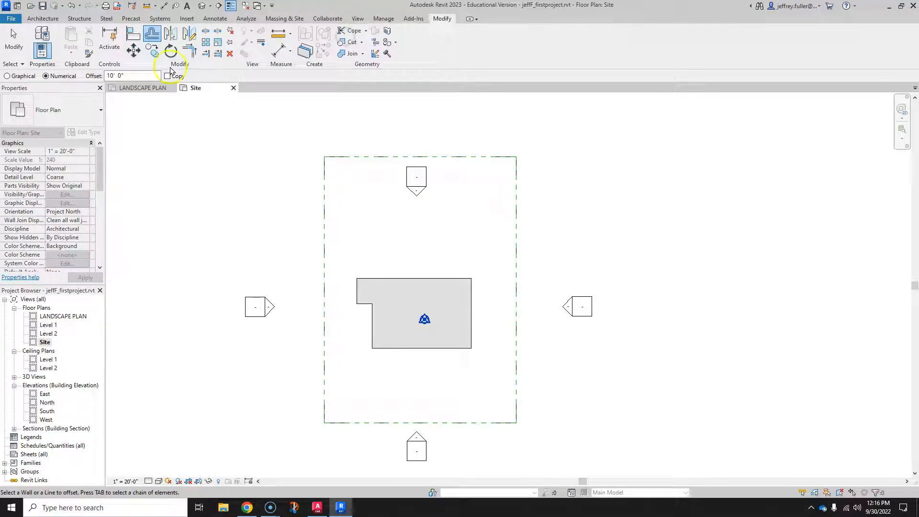
pyautogui.click(127, 76)
pyautogui.moveTo(127, 76); pyautogui.dragTo(89, 77)
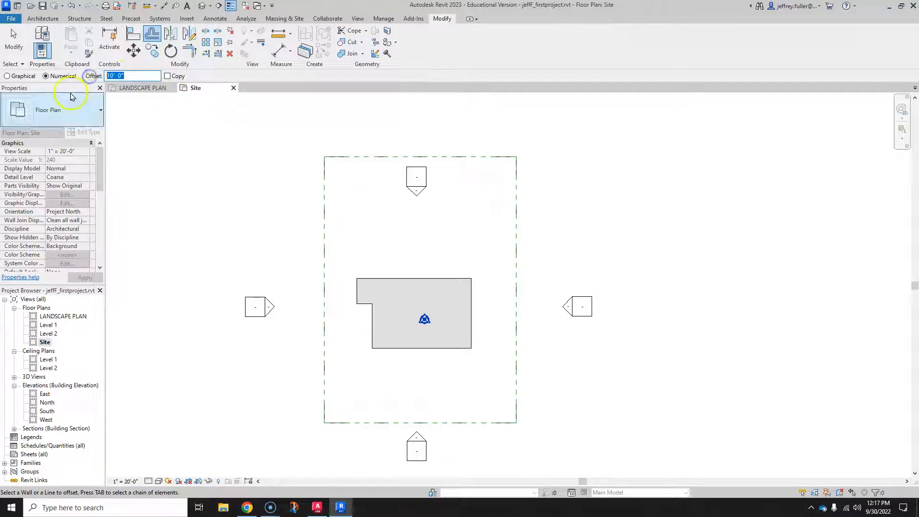
pyautogui.write('30')
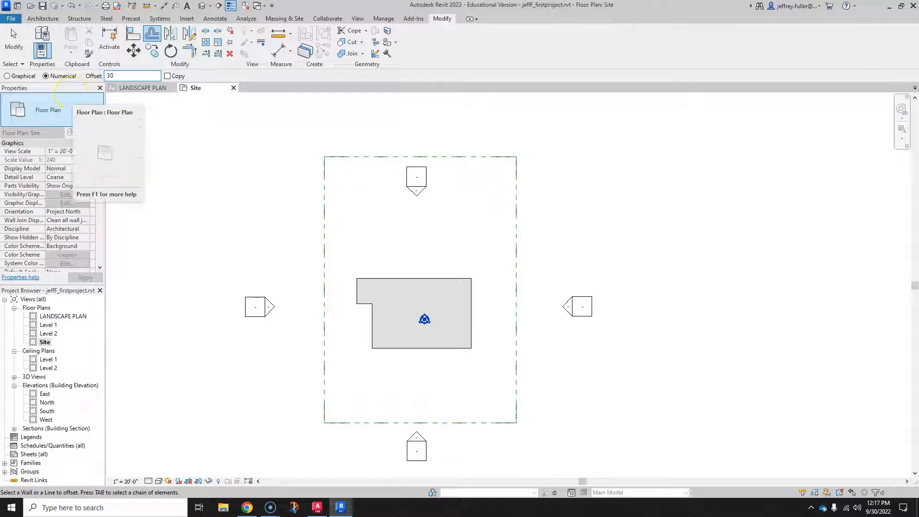
pyautogui.press('Return')
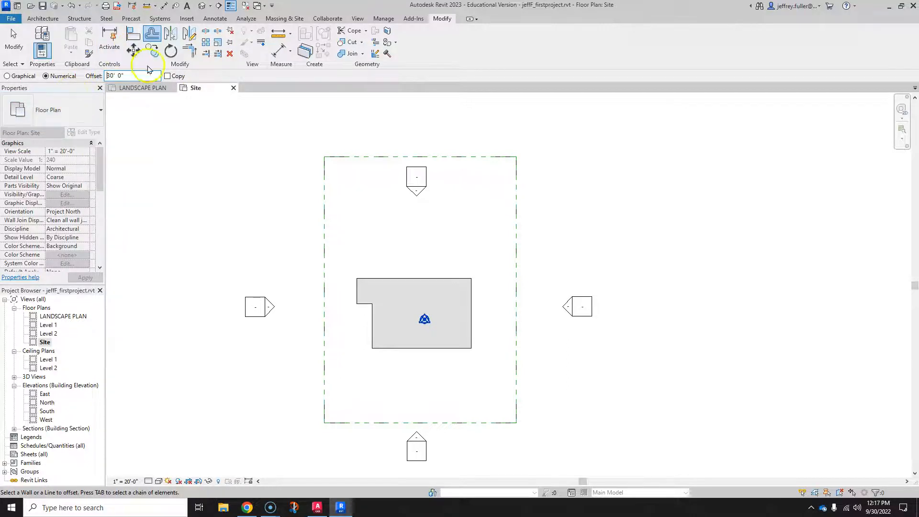
pyautogui.click(442, 422)
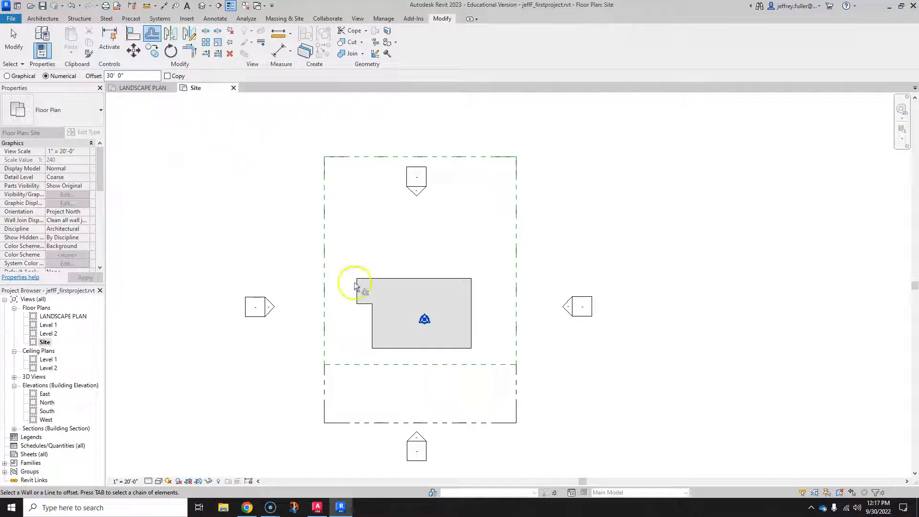
# Offset the west and east hidden detail lines 5 feet inward from the property line
pyautogui.click(133, 76)
pyautogui.click(324, 266)
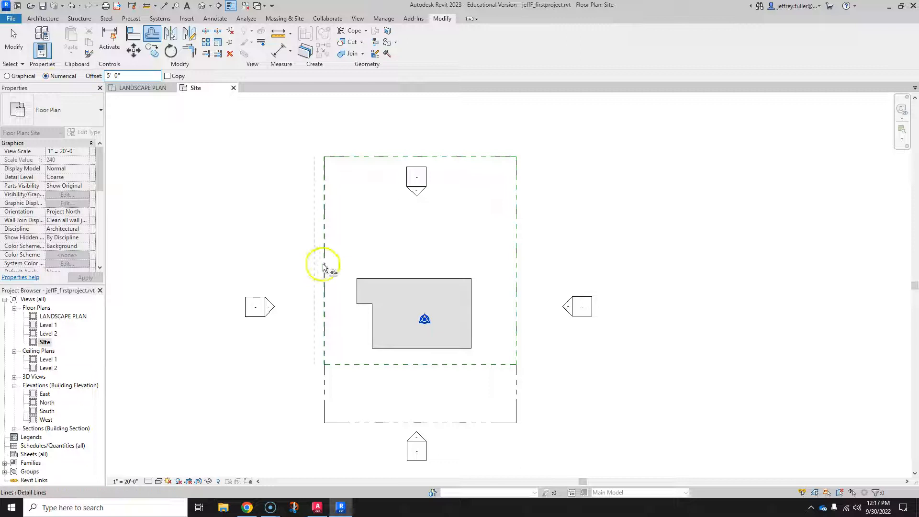
pyautogui.click(516, 279)
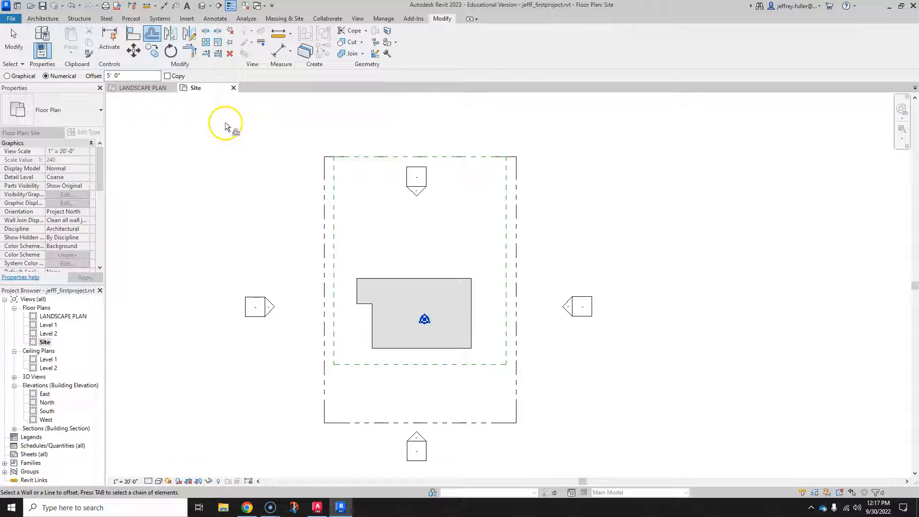
# Offset the north hidden detail line 10 feet inward and end the Offset command
pyautogui.click(108, 75)
pyautogui.write('10')
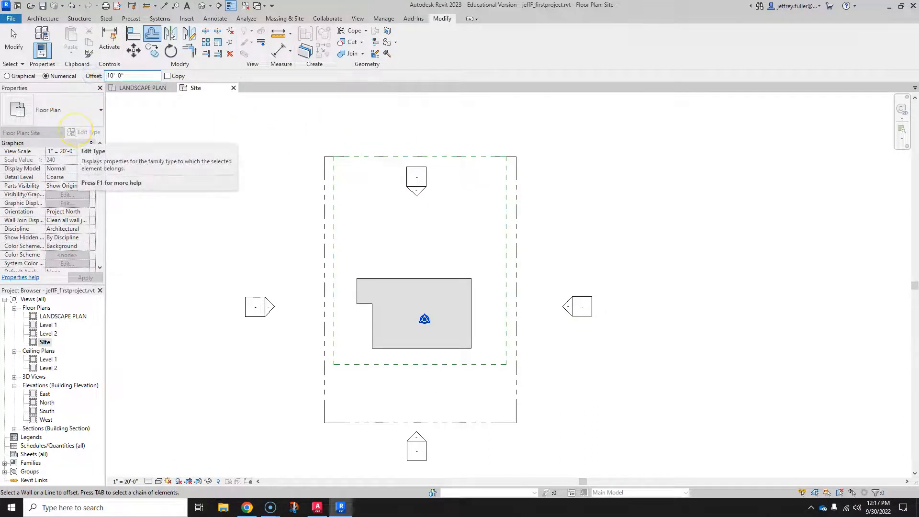
pyautogui.click(383, 157)
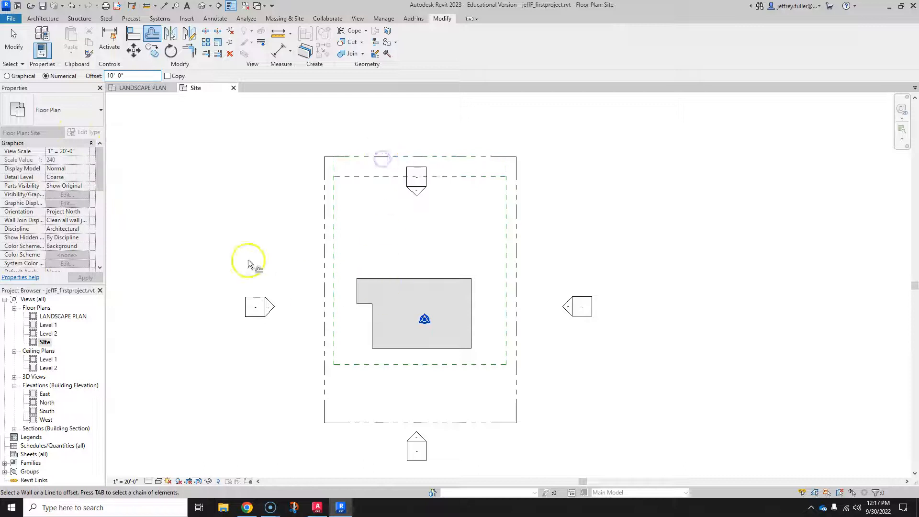
pyautogui.press('Escape')
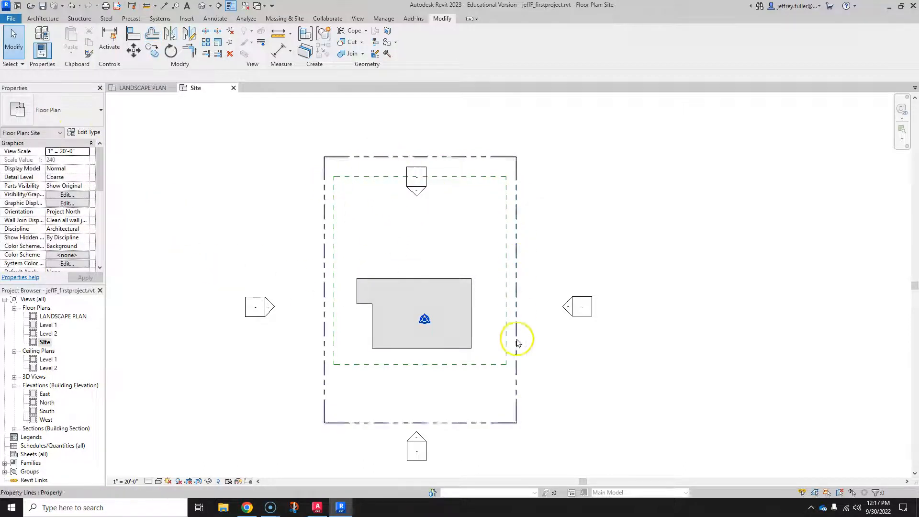
# Place an aligned dimension between the south property line and the south hidden setback line
pyautogui.moveTo(283, 231); pyautogui.dragTo(232, 202, button='middle')
pyautogui.click(232, 202)
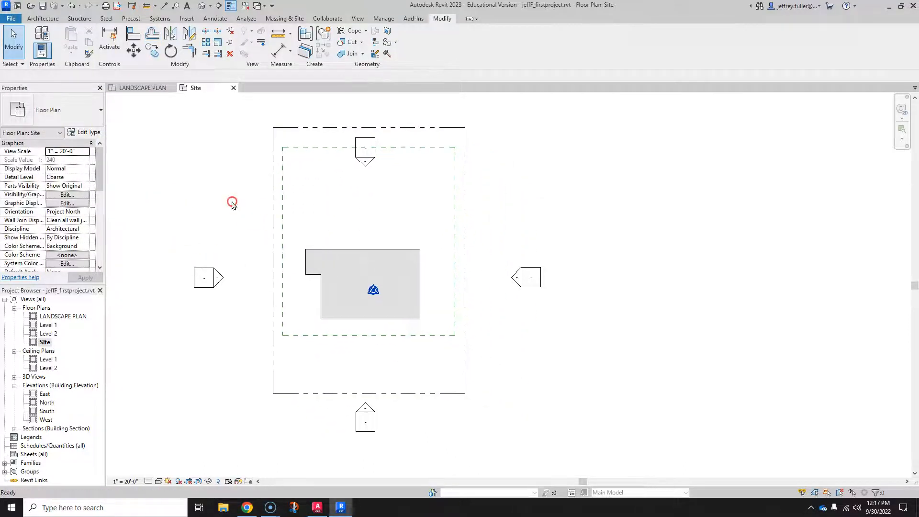
pyautogui.scroll(-1, 232, 202)
pyautogui.scroll(2, 313, 367)
pyautogui.moveTo(322, 345); pyautogui.dragTo(352, 394, button='middle')
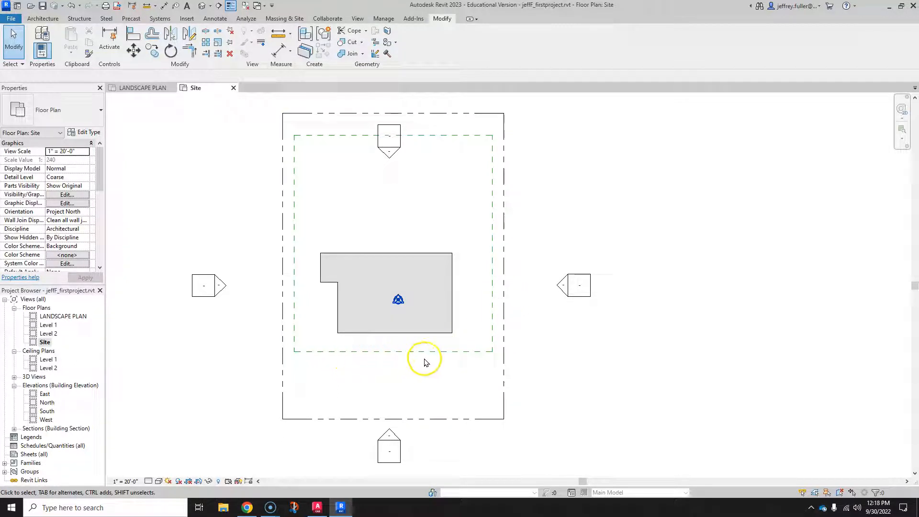
pyautogui.moveTo(403, 368); pyautogui.dragTo(375, 369, button='middle')
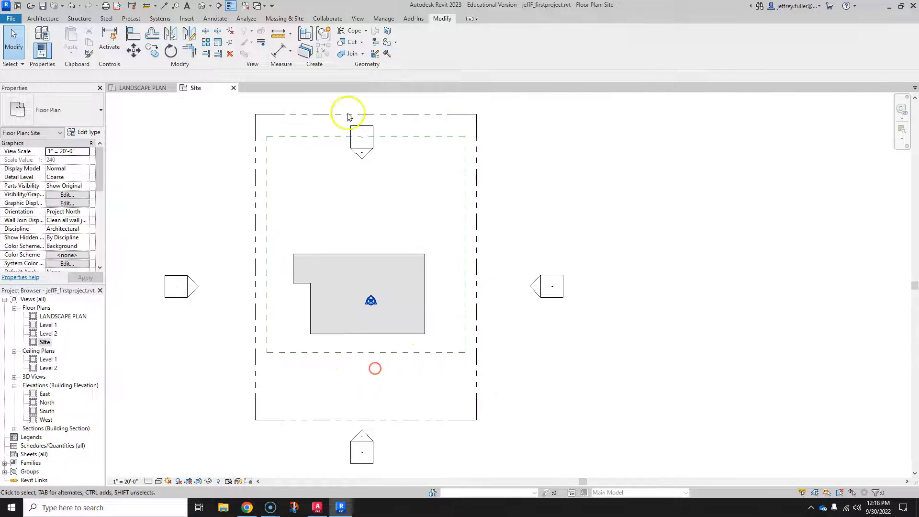
pyautogui.click(281, 53)
pyautogui.click(342, 421)
pyautogui.click(341, 352)
pyautogui.click(322, 378)
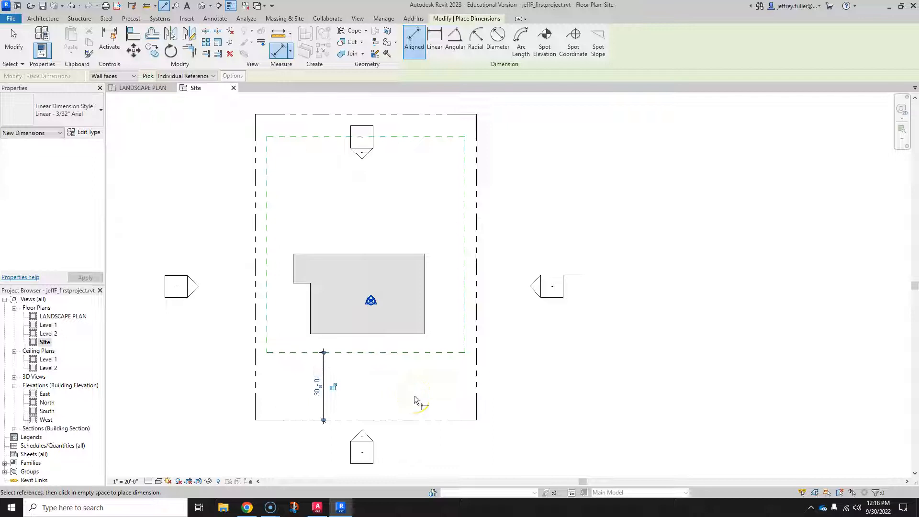
pyautogui.press('Escape')
pyautogui.press('Escape')
# Replace the south setback dimension's value with the text SET BACK 30'
pyautogui.click(321, 391)
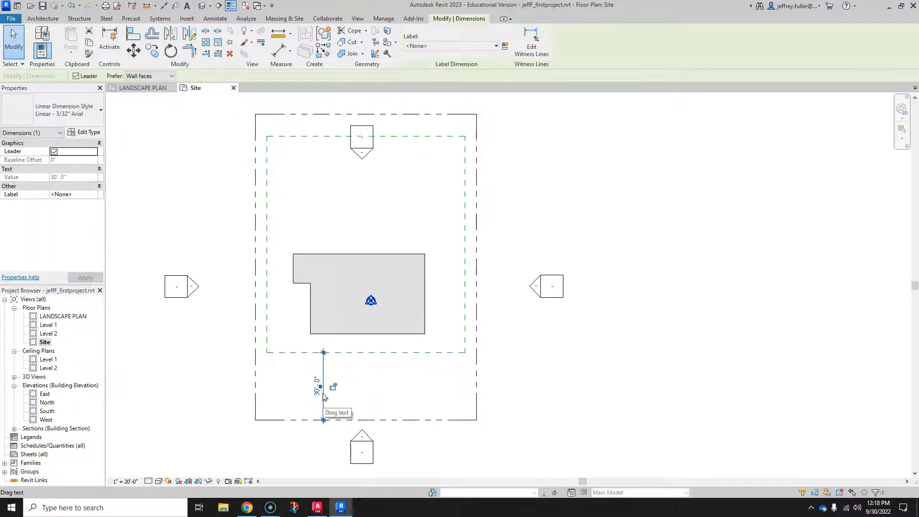
pyautogui.click(318, 385)
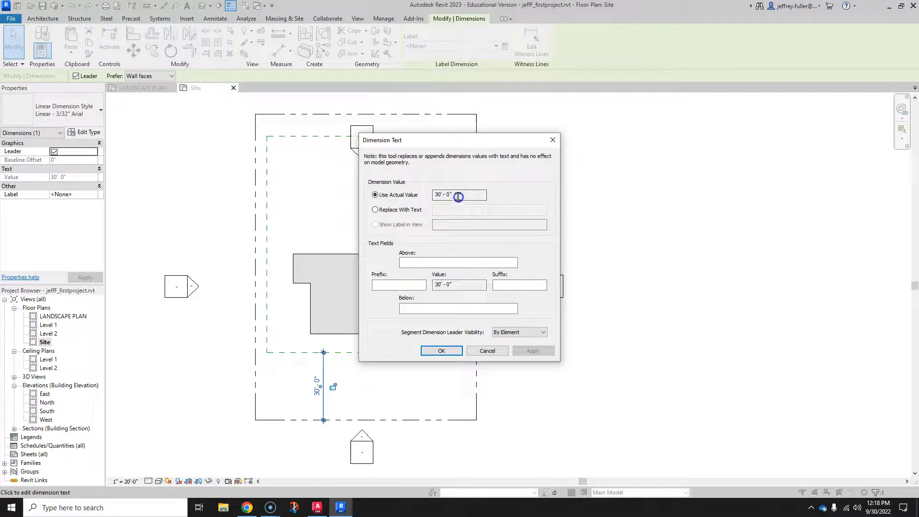
pyautogui.click(376, 210)
pyautogui.click(434, 211)
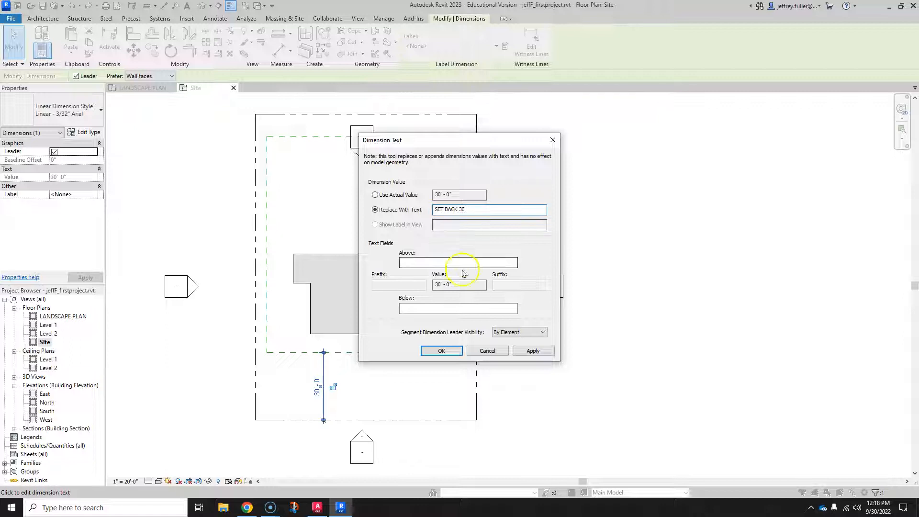
pyautogui.click(532, 351)
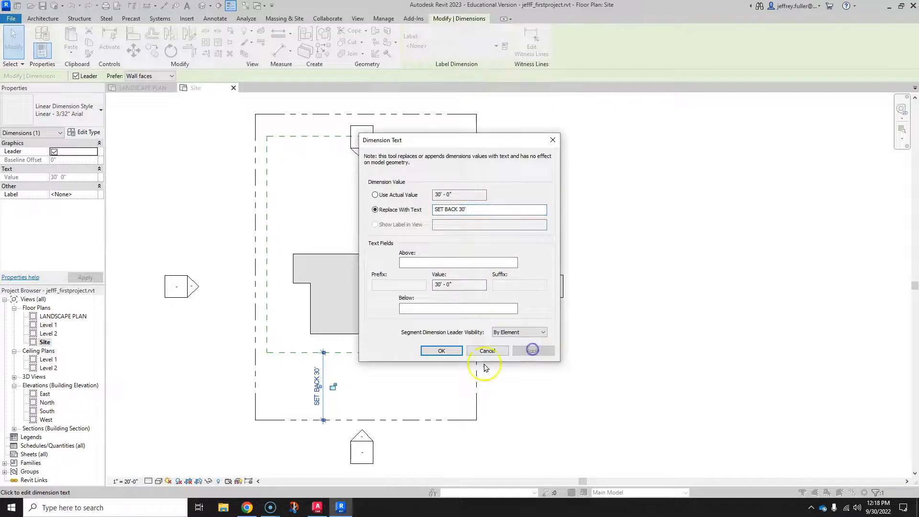
pyautogui.click(441, 350)
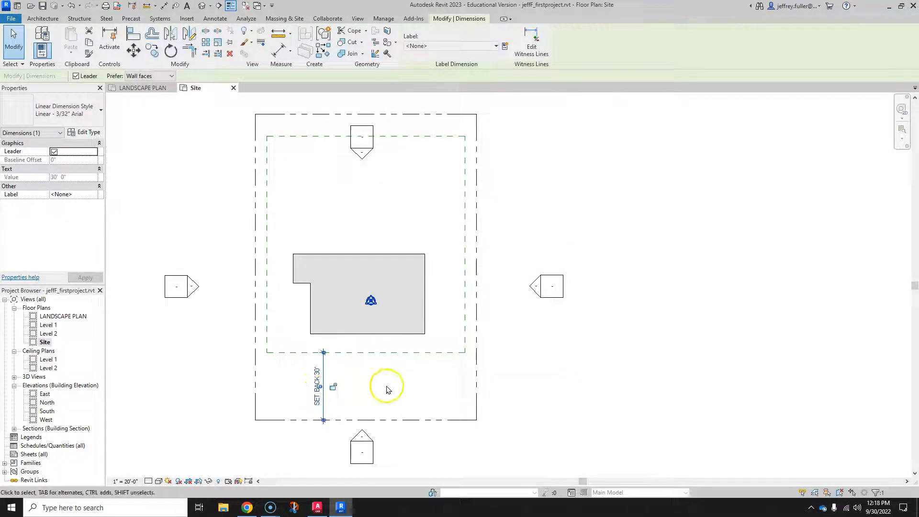
# Place an aligned dimension between the east hidden setback line and the east property line
pyautogui.click(278, 59)
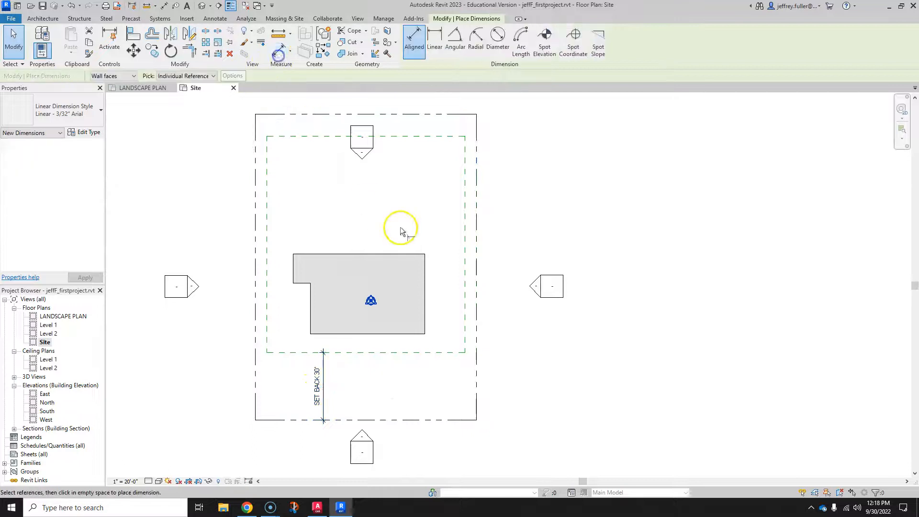
pyautogui.click(467, 241)
pyautogui.click(472, 246)
pyautogui.moveTo(471, 245); pyautogui.dragTo(471, 242)
pyautogui.press('Escape')
pyautogui.press('Escape')
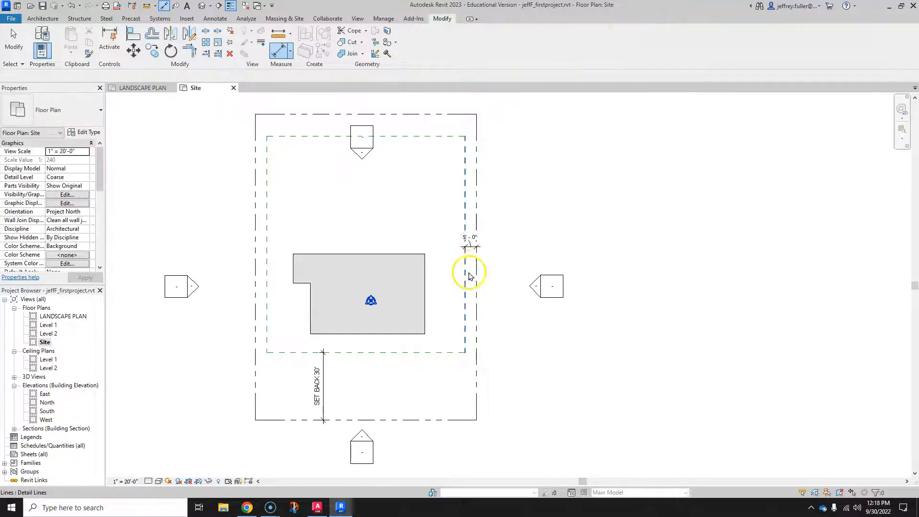
# Replace the east setback dimension's value with the text SET BACK 5'
pyautogui.click(471, 247)
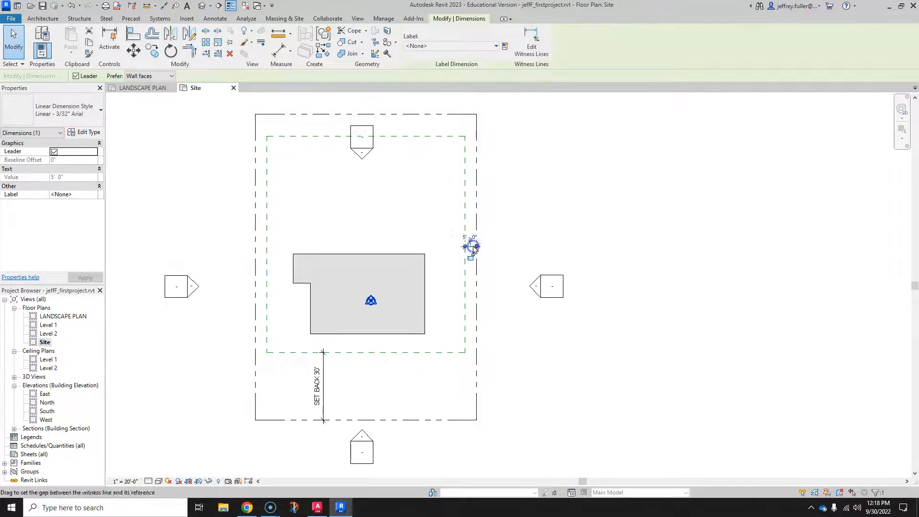
pyautogui.scroll(3, 471, 249)
pyautogui.click(464, 233)
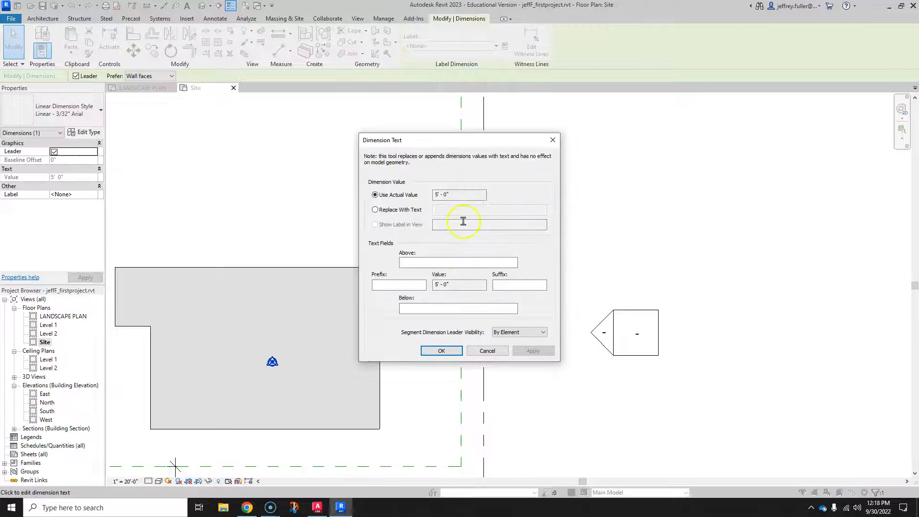
pyautogui.click(375, 210)
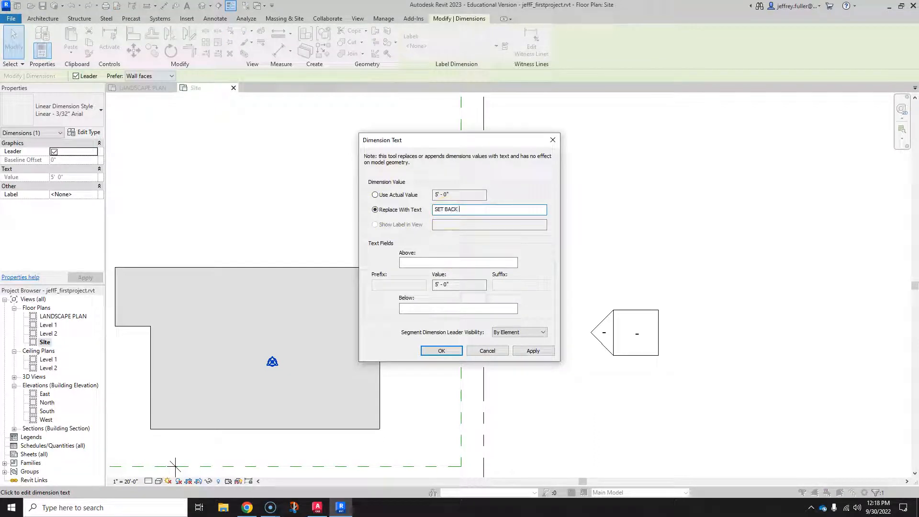
pyautogui.write("SET BACK 5'")
pyautogui.click(531, 352)
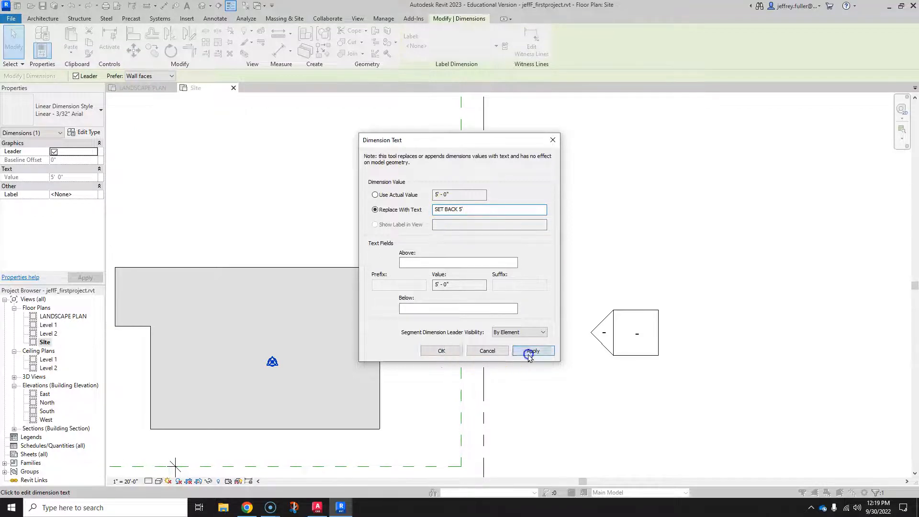
pyautogui.click(441, 351)
# Place an aligned dimension between the north hidden setback line and the north property line
pyautogui.scroll(-3, 440, 371)
pyautogui.moveTo(439, 371)
pyautogui.mouseDown(button='middle')
pyautogui.moveTo(433, 354)
pyautogui.moveTo(448, 378)
pyautogui.mouseUp(button='middle')
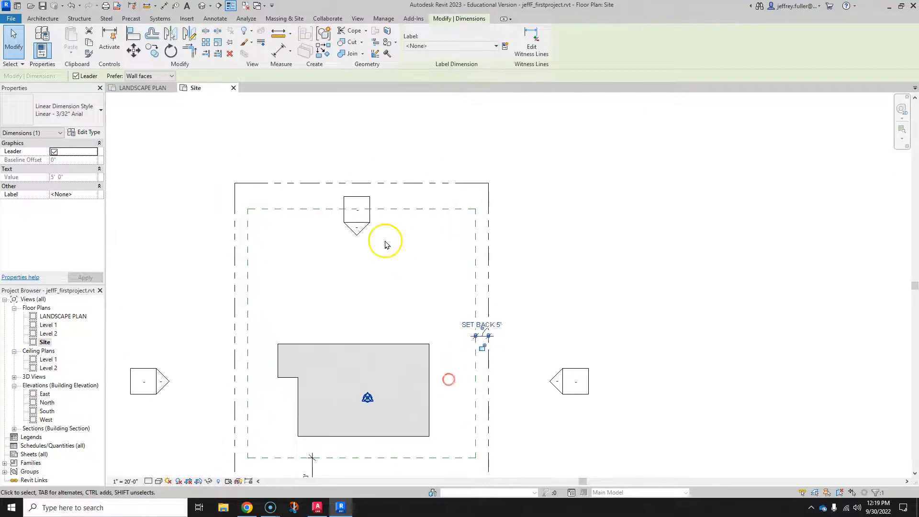
pyautogui.click(279, 51)
pyautogui.click(306, 209)
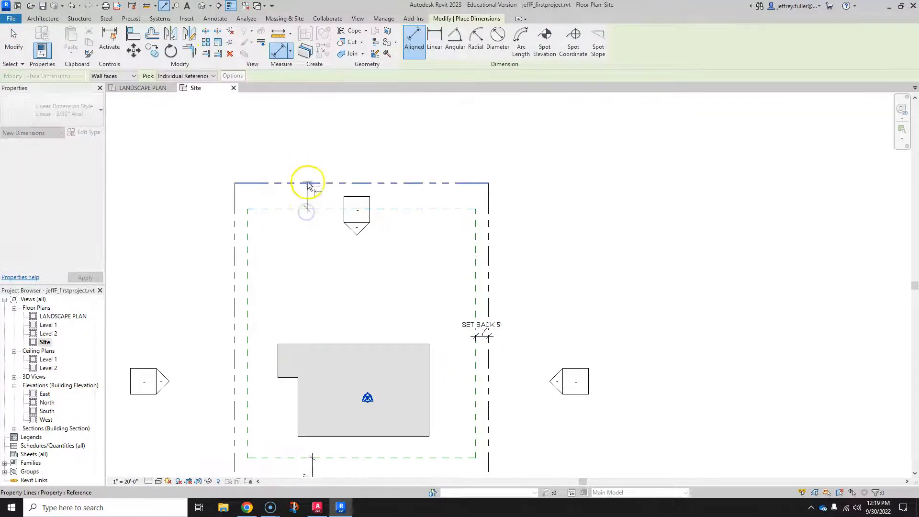
pyautogui.click(309, 184)
pyautogui.click(319, 194)
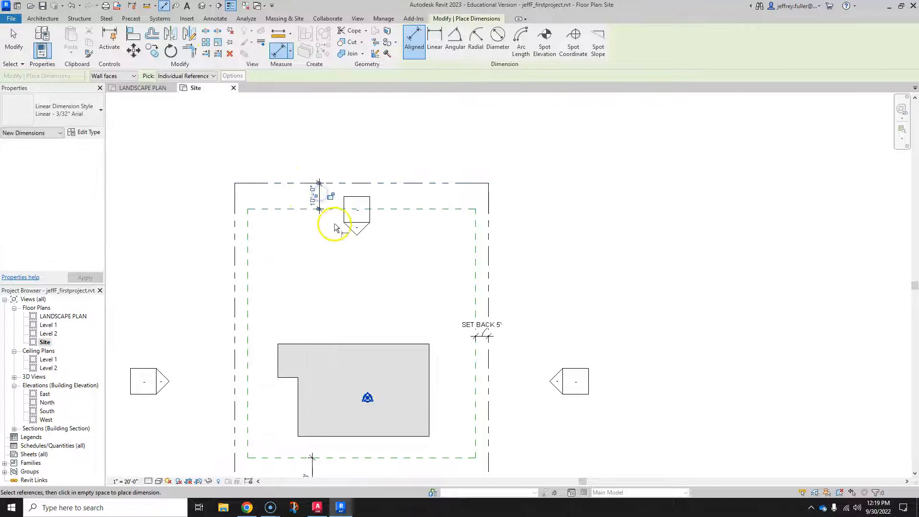
# Replace the north setback dimension's value with the text SET BACK 10' and end the dimension command
pyautogui.click(314, 198)
pyautogui.click(375, 209)
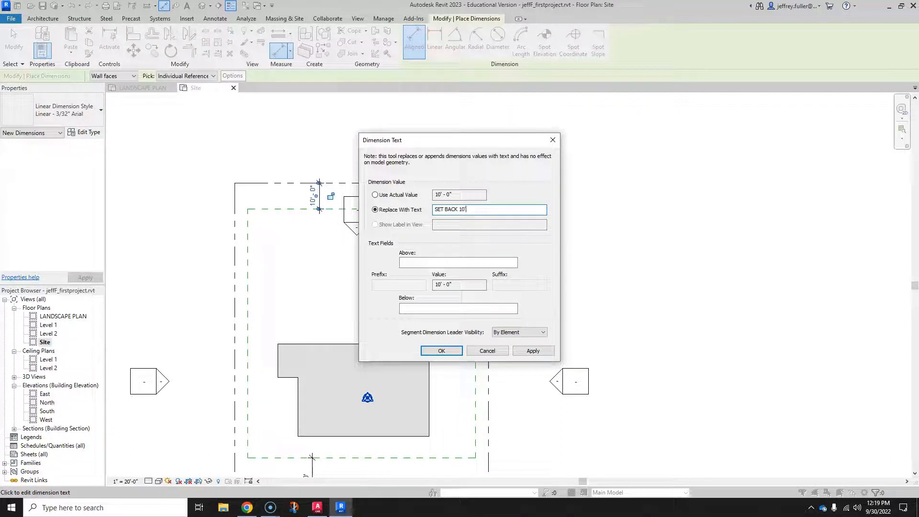
pyautogui.click(535, 348)
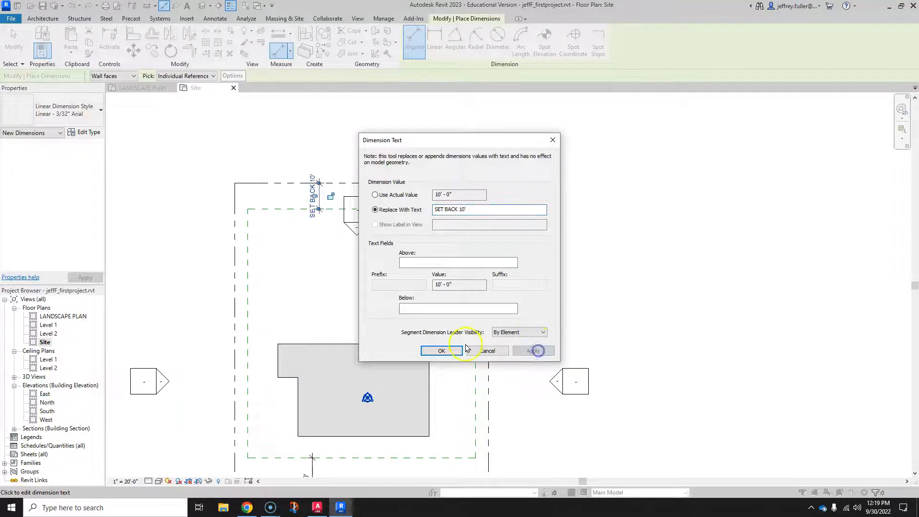
pyautogui.click(441, 351)
pyautogui.moveTo(373, 306)
pyautogui.mouseDown(button='middle')
pyautogui.moveTo(449, 253)
pyautogui.moveTo(409, 205)
pyautogui.moveTo(408, 261)
pyautogui.mouseUp(button='middle')
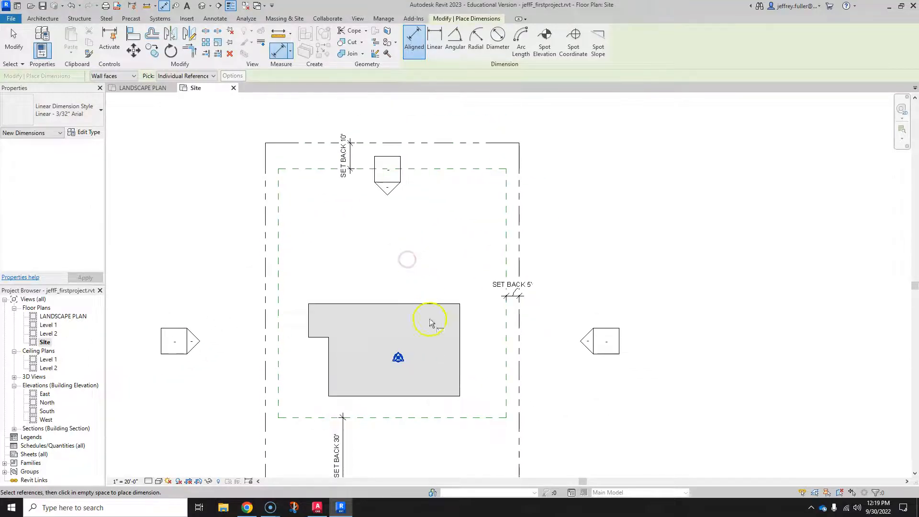
pyautogui.scroll(-1, 426, 409)
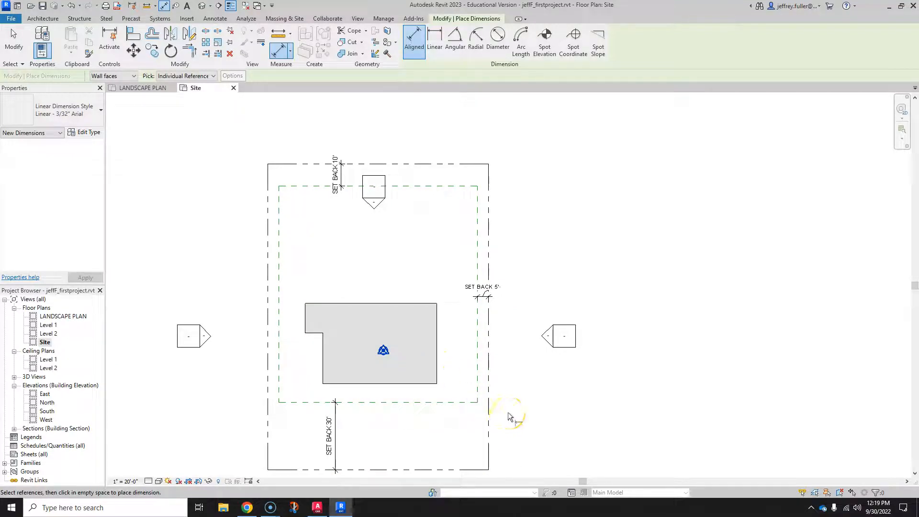
pyautogui.press('Escape')
pyautogui.press('Escape')
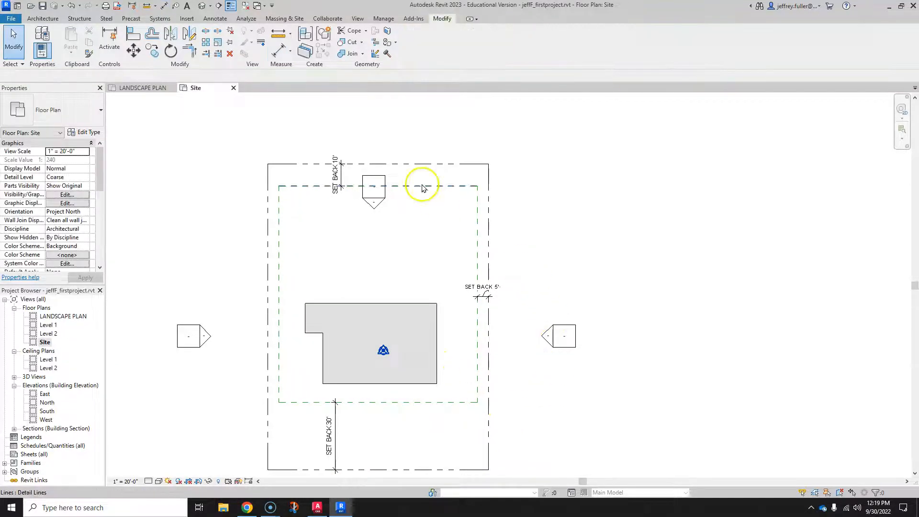
# Move the complete north elevation marker outside the lot, above the north property line
pyautogui.moveTo(391, 192)
pyautogui.mouseDown()
pyautogui.moveTo(355, 212)
pyautogui.moveTo(368, 118)
pyautogui.mouseUp()
pyautogui.moveTo(519, 391); pyautogui.dragTo(506, 341, button='middle')
pyautogui.scroll(3, 441, 358)
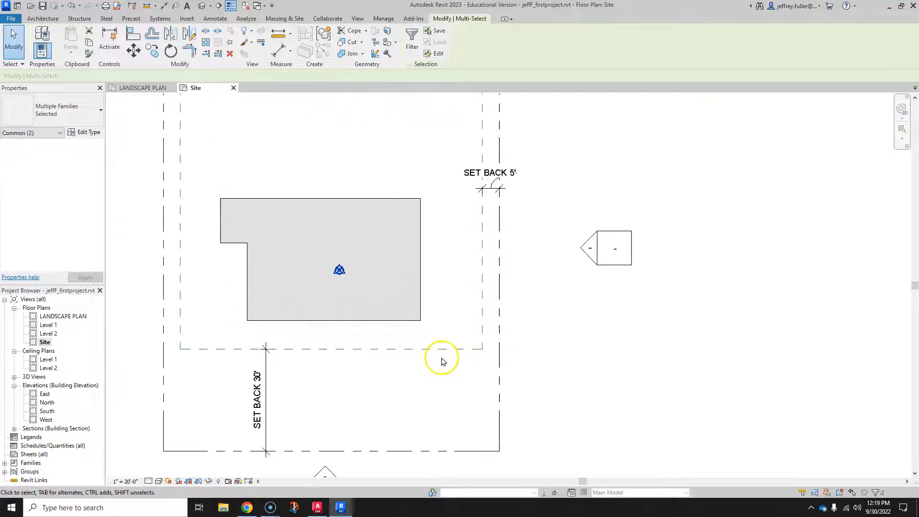
pyautogui.scroll(-1, 442, 358)
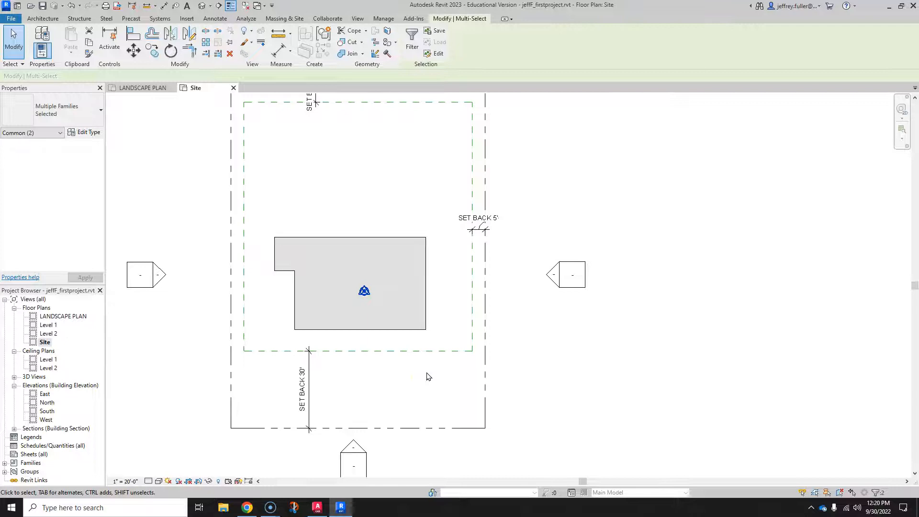
# Place aligned dimensions from the house's south wall to the south property line and from its east wall to the east property line
pyautogui.scroll(2, 428, 376)
pyautogui.moveTo(427, 375); pyautogui.dragTo(387, 371, button='middle')
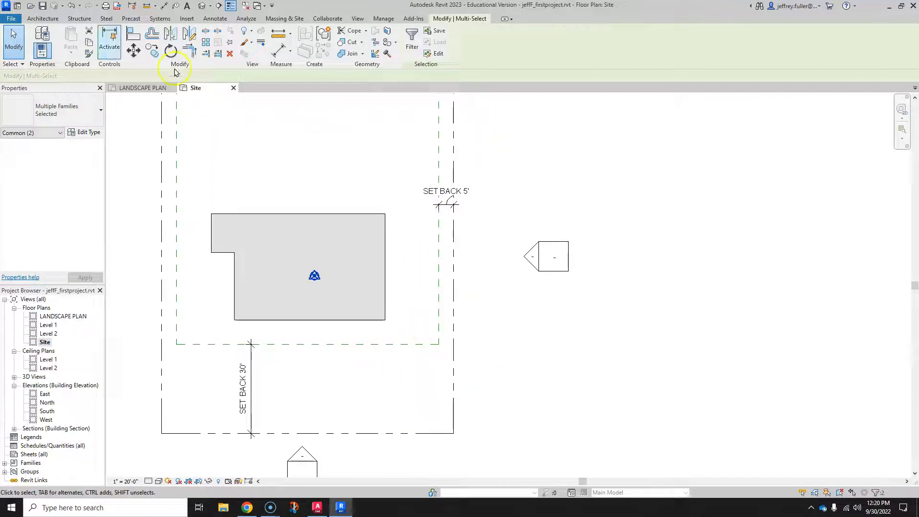
pyautogui.click(164, 6)
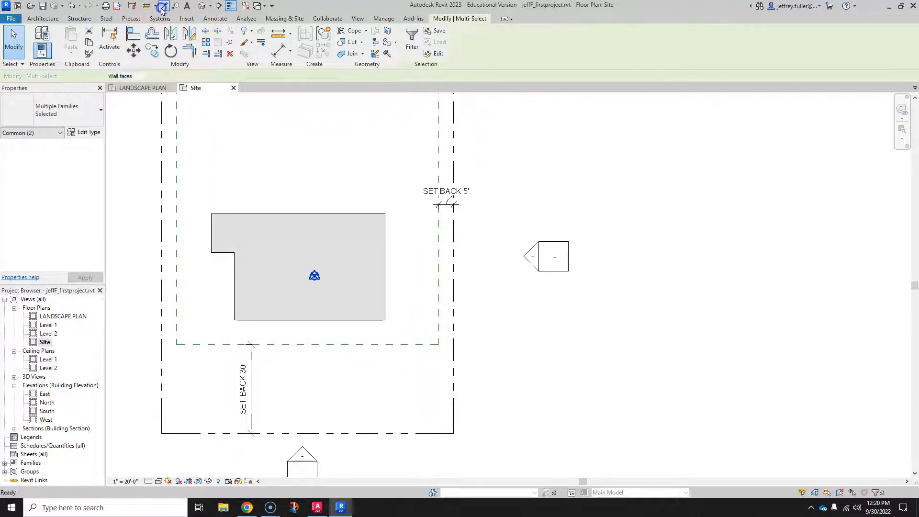
pyautogui.click(318, 321)
pyautogui.click(317, 322)
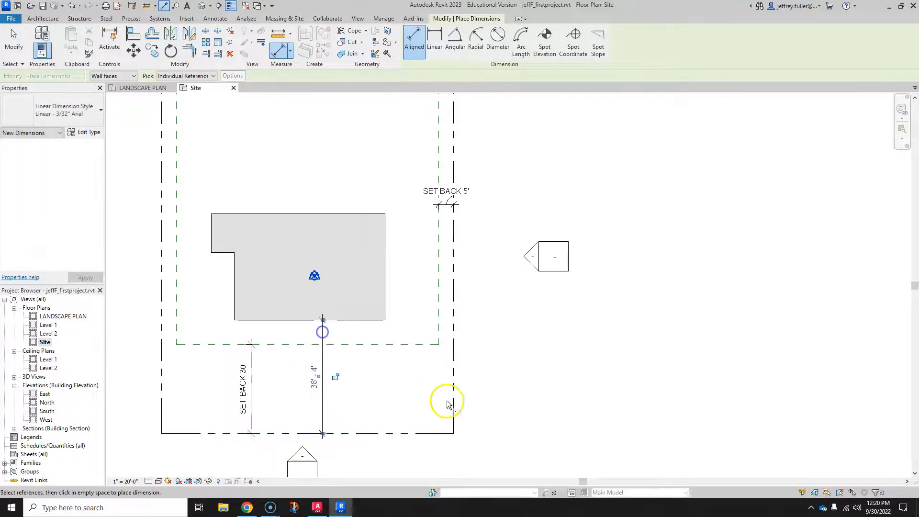
pyautogui.click(453, 267)
pyautogui.click(392, 271)
pyautogui.click(420, 287)
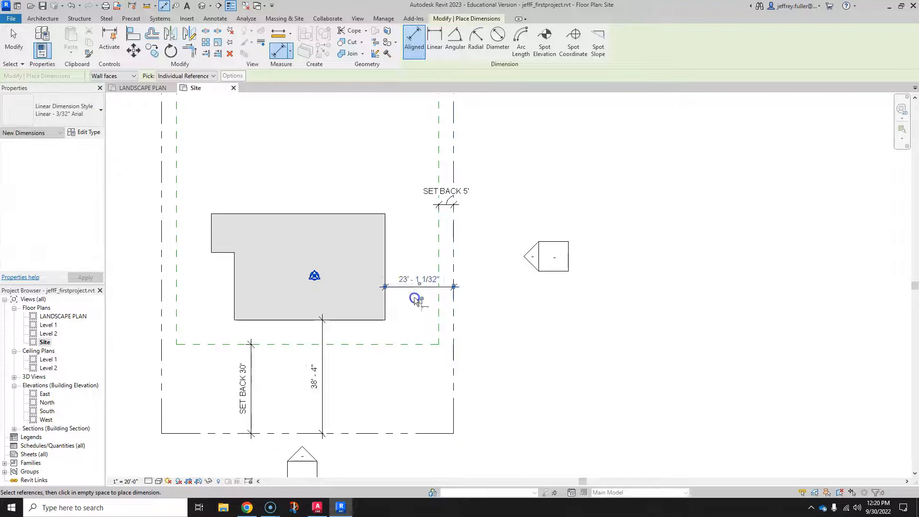
# Place an aligned dimension between the north property line and the house's north wall
pyautogui.keyDown('ctrl'); pyautogui.scroll(5, 415, 293); pyautogui.keyUp('ctrl')
pyautogui.click(316, 141)
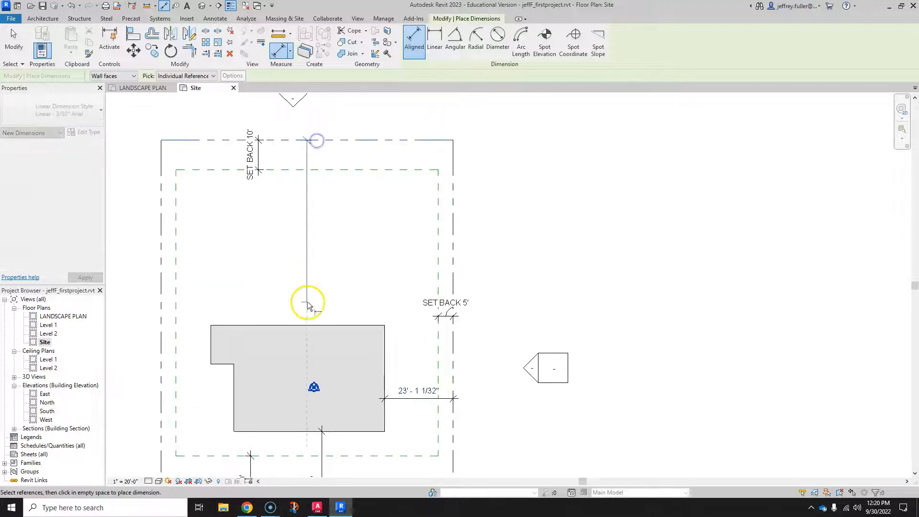
pyautogui.click(309, 324)
pyautogui.click(327, 309)
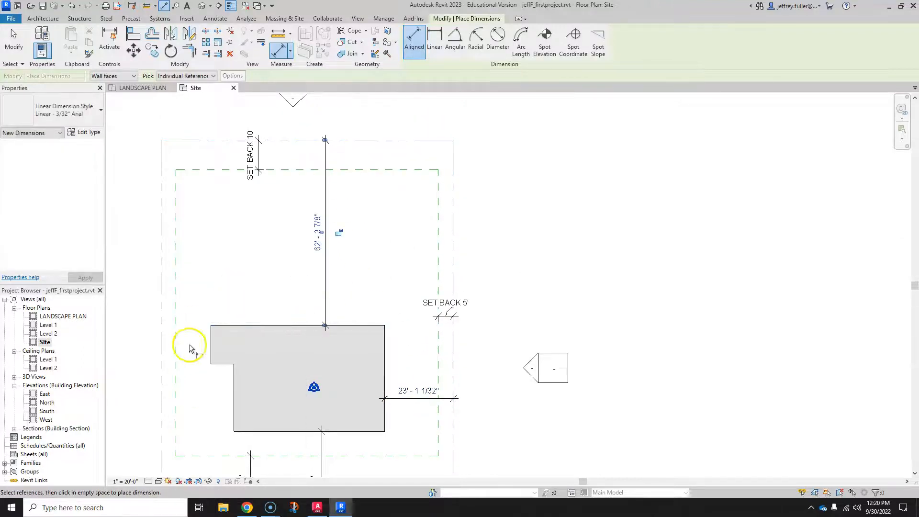
# Place an aligned dimension from the west property line to the house's projecting northwest wall, positioned above the house corner
pyautogui.click(161, 346)
pyautogui.click(209, 345)
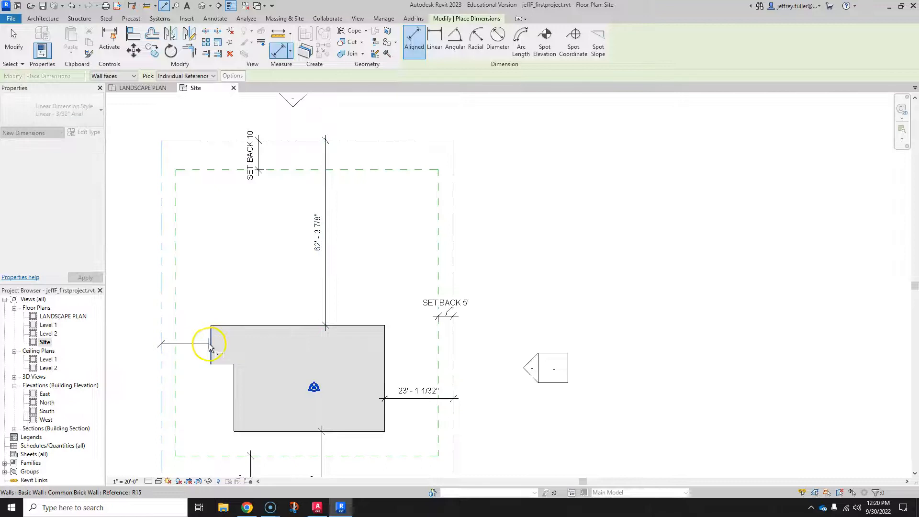
pyautogui.click(196, 323)
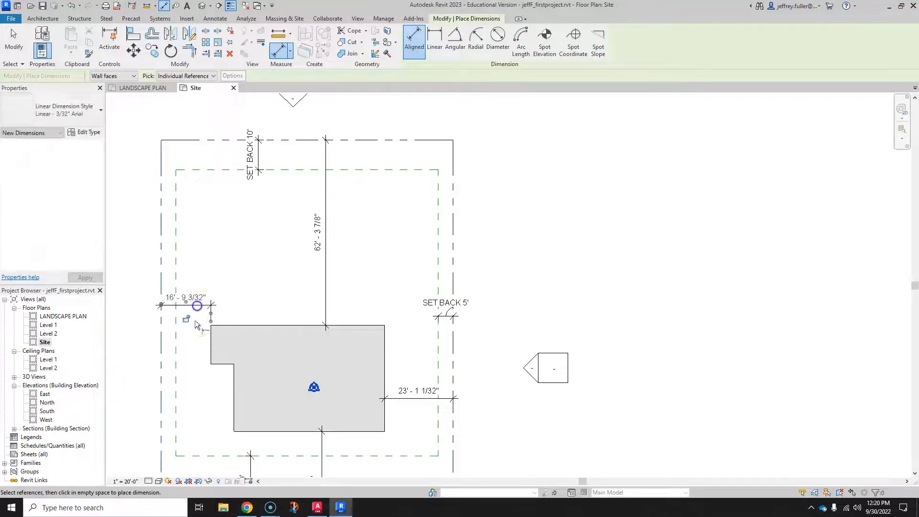
# Place an aligned dimension from the west property line to the house's recessed southwest wall and end the dimension command
pyautogui.click(161, 408)
pyautogui.click(234, 408)
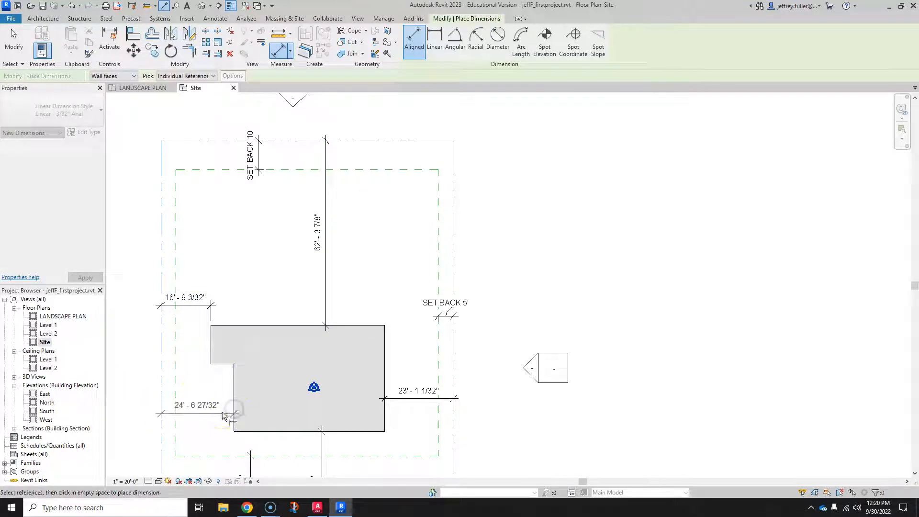
pyautogui.click(201, 414)
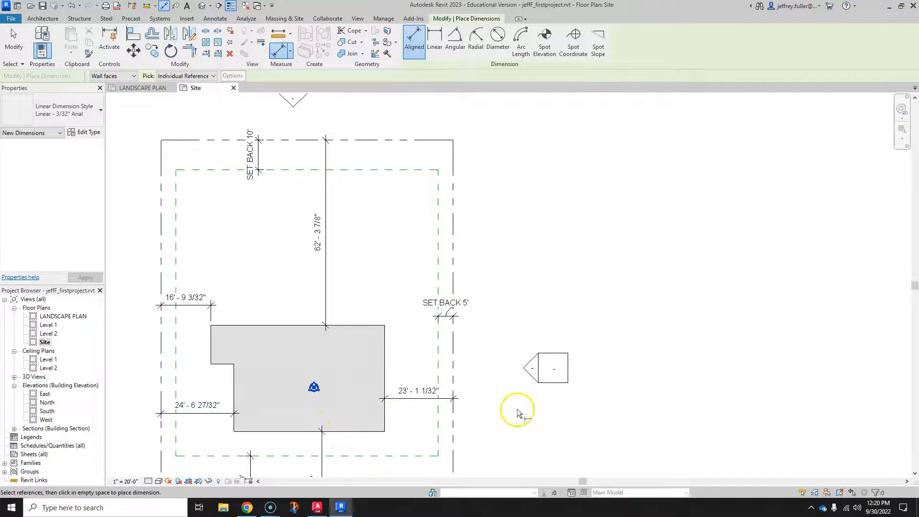
pyautogui.press('Escape')
# Try to lower the northwest dimension by shifting its text and witness line ends, leaving its value unedited
pyautogui.moveTo(507, 400); pyautogui.dragTo(535, 305, button='middle')
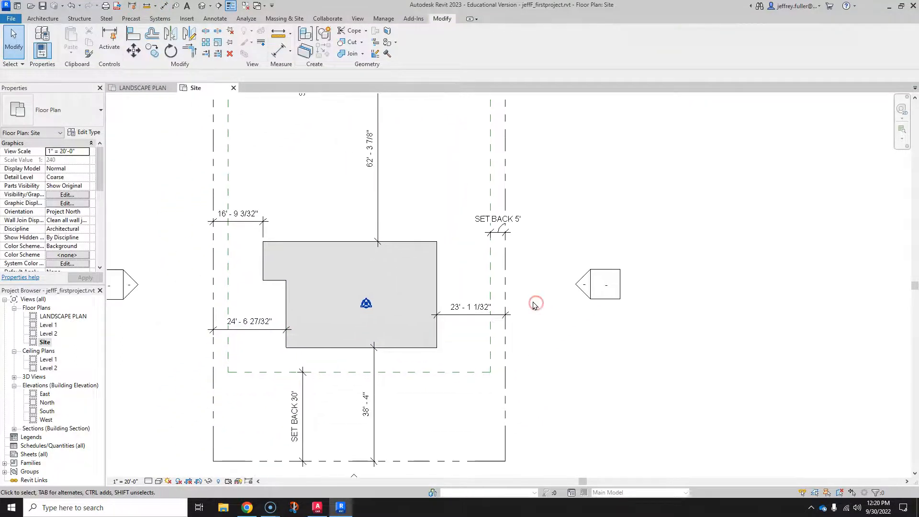
pyautogui.click(242, 213)
pyautogui.moveTo(241, 214); pyautogui.dragTo(242, 222)
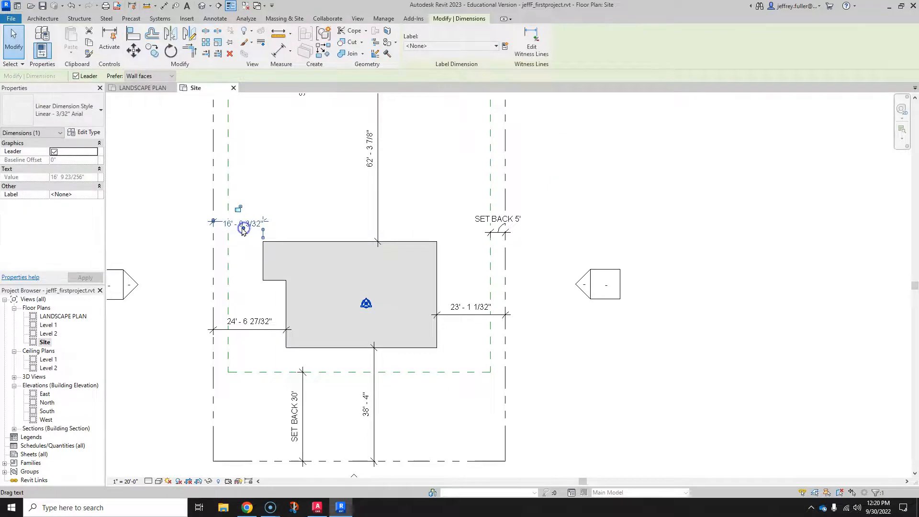
pyautogui.click(248, 216)
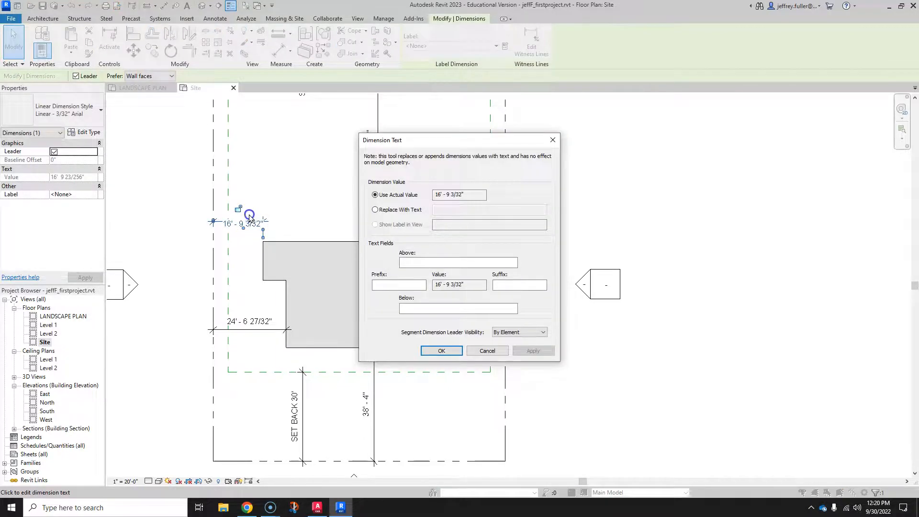
pyautogui.click(487, 350)
pyautogui.moveTo(214, 220); pyautogui.dragTo(213, 249)
pyautogui.moveTo(263, 230); pyautogui.dragTo(263, 250)
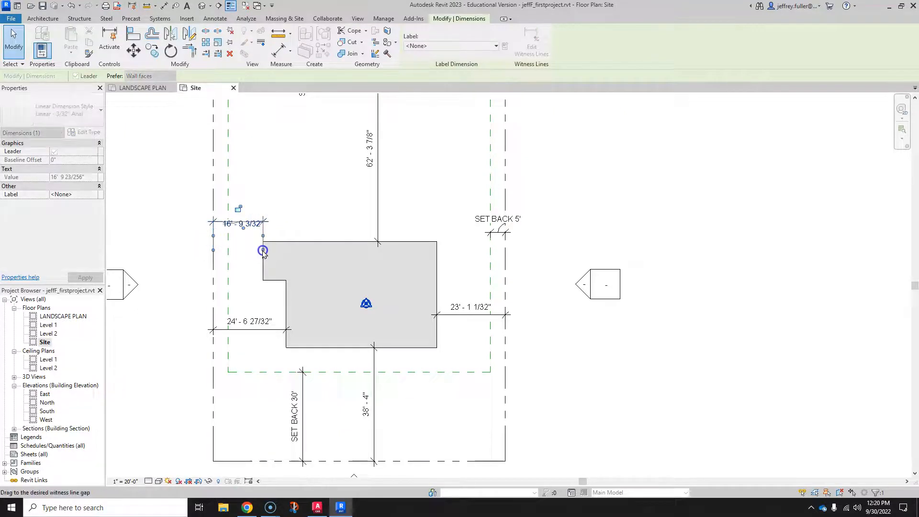
pyautogui.click(243, 223)
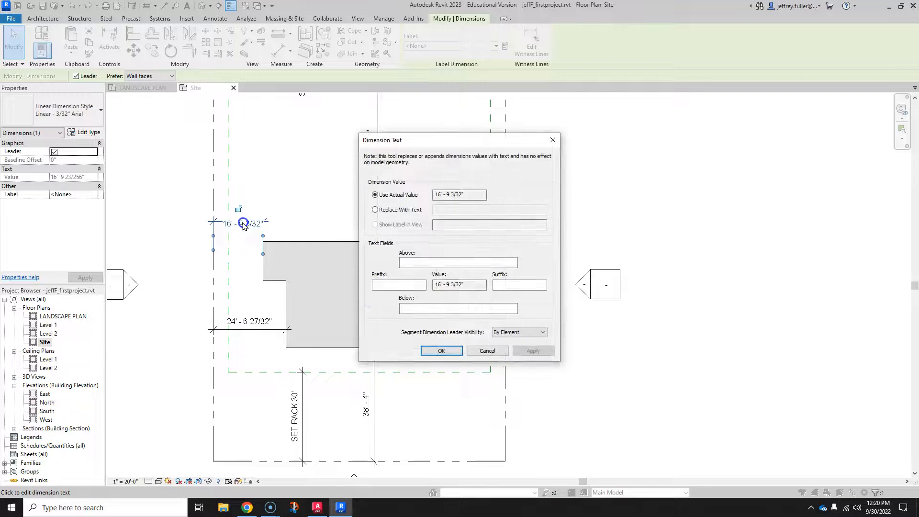
pyautogui.click(486, 351)
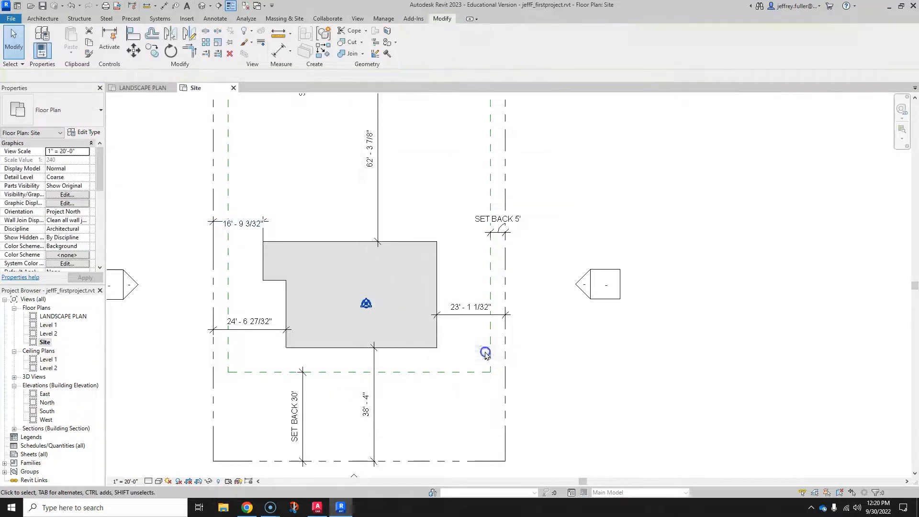
# Delete the dimension between the west property line and the house's projecting northwest wall
pyautogui.click(252, 223)
pyautogui.click(341, 221)
pyautogui.click(255, 222)
pyautogui.press('Delete')
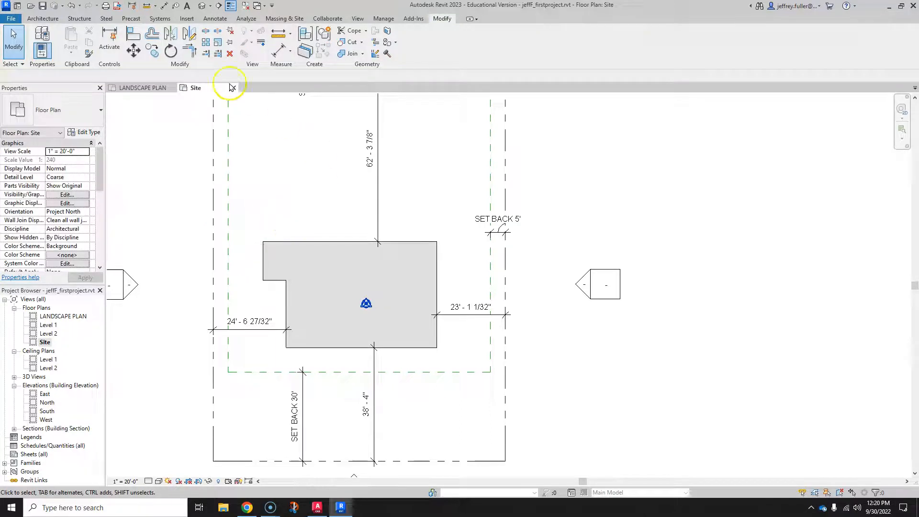
# Place an aligned dimension from the west property line to the projecting northwest wall, directly beside that wall, and end the command
pyautogui.click(166, 6)
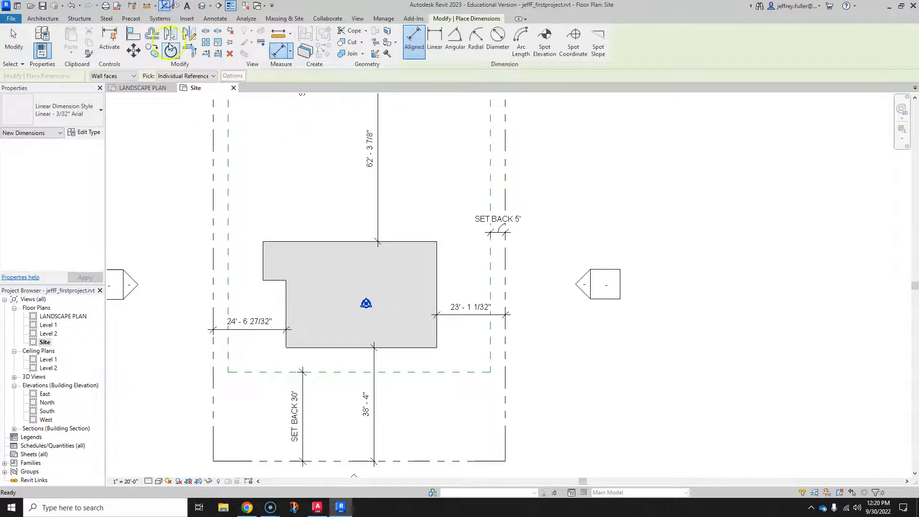
pyautogui.click(214, 260)
pyautogui.click(262, 262)
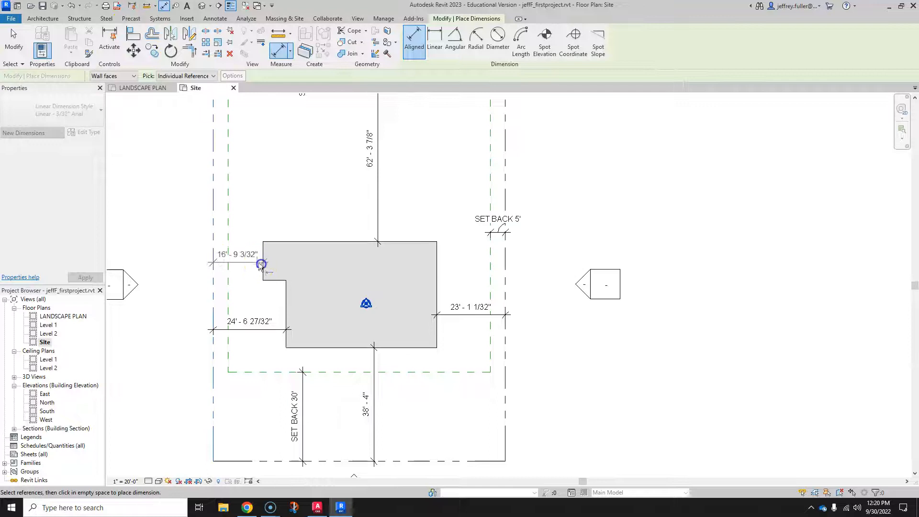
pyautogui.click(253, 257)
pyautogui.scroll(-4, 586, 330)
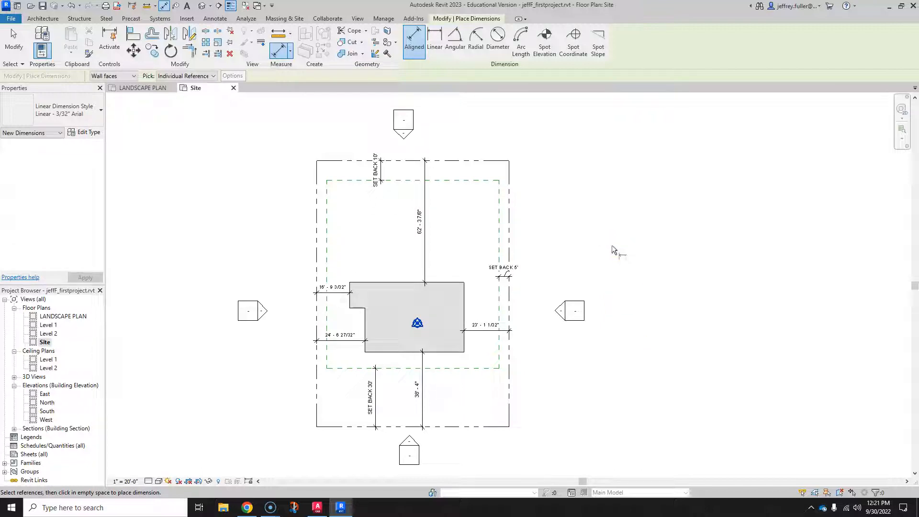
pyautogui.press('Escape')
pyautogui.press('Escape')
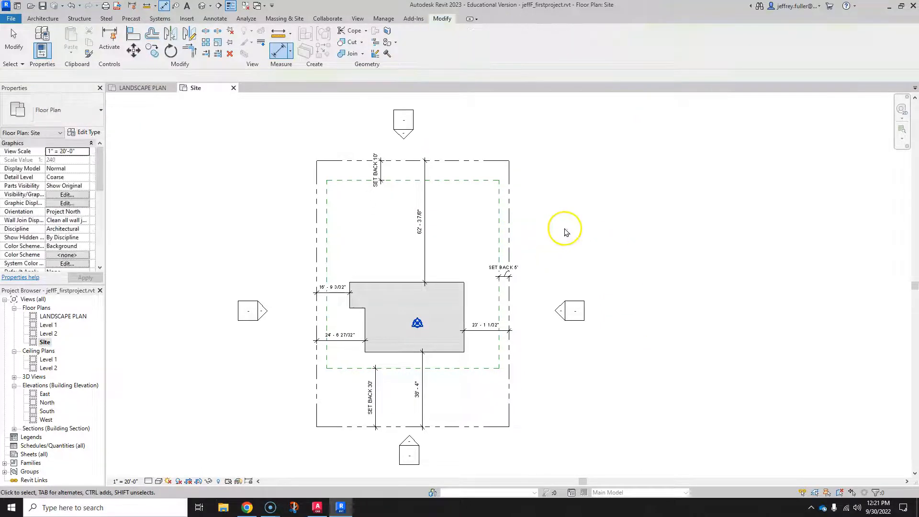
pyautogui.click(509, 218)
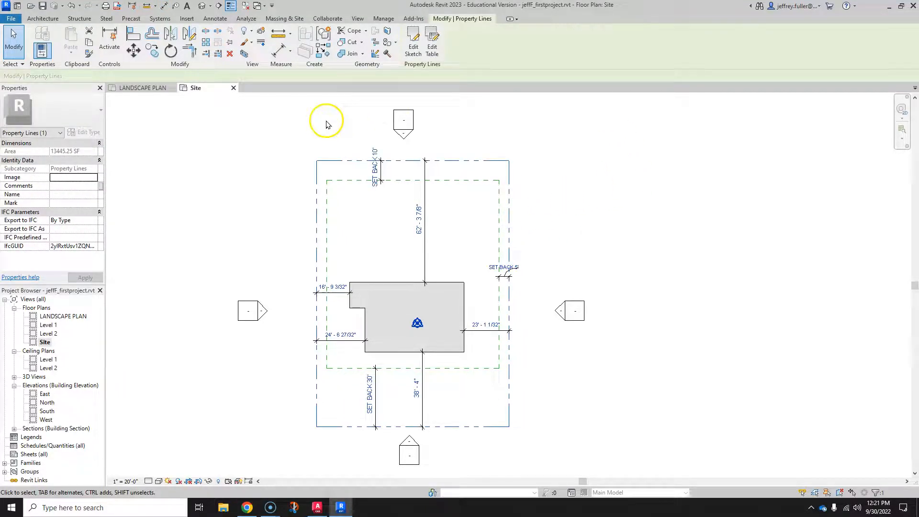
pyautogui.click(42, 18)
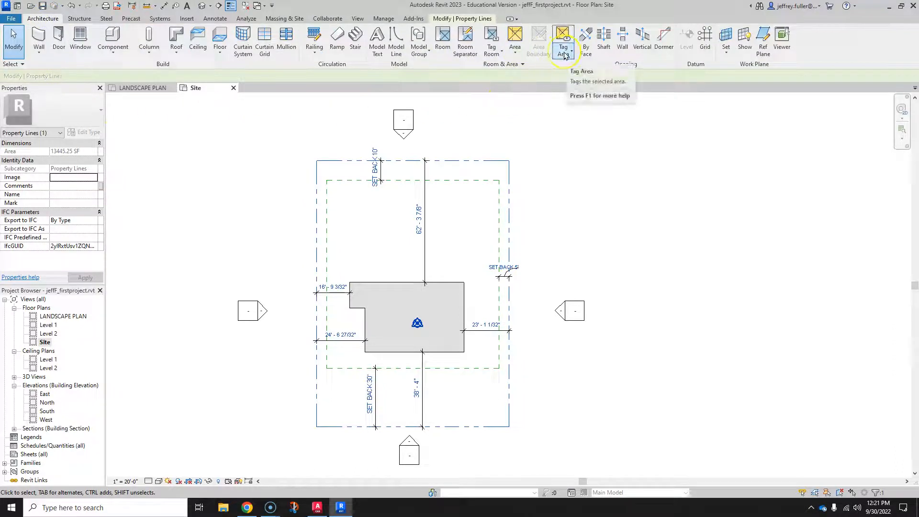
pyautogui.click(356, 19)
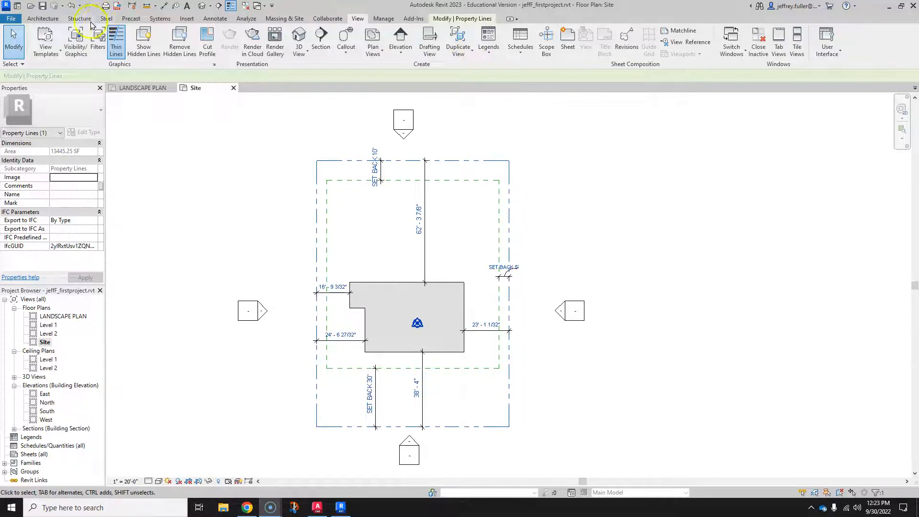
# Load the Property Line Tag.rfa family from the Civil folder of the English-Imperial library's Annotations
pyautogui.click(191, 19)
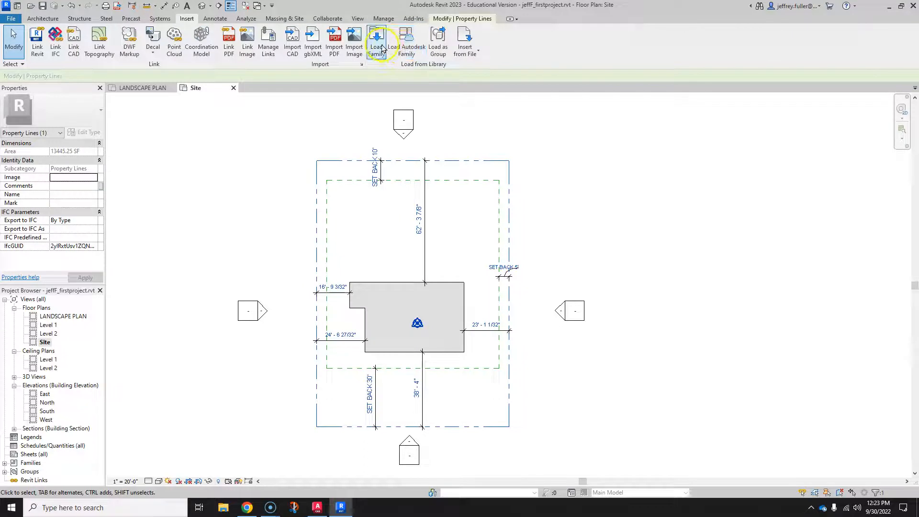
pyautogui.click(378, 46)
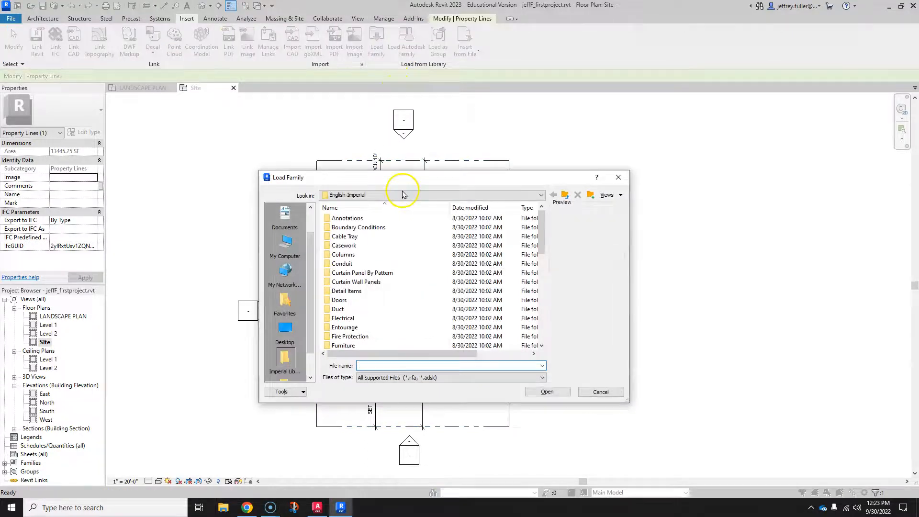
pyautogui.doubleClick(348, 218)
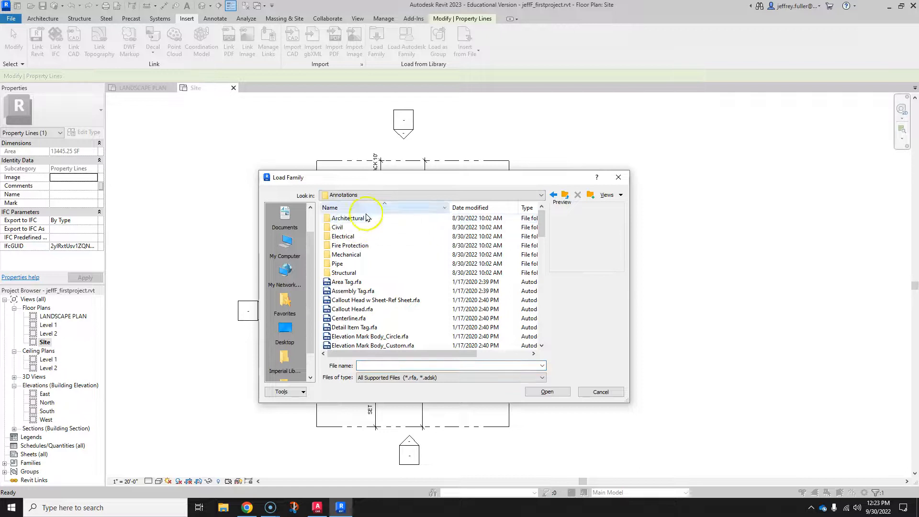
pyautogui.click(553, 195)
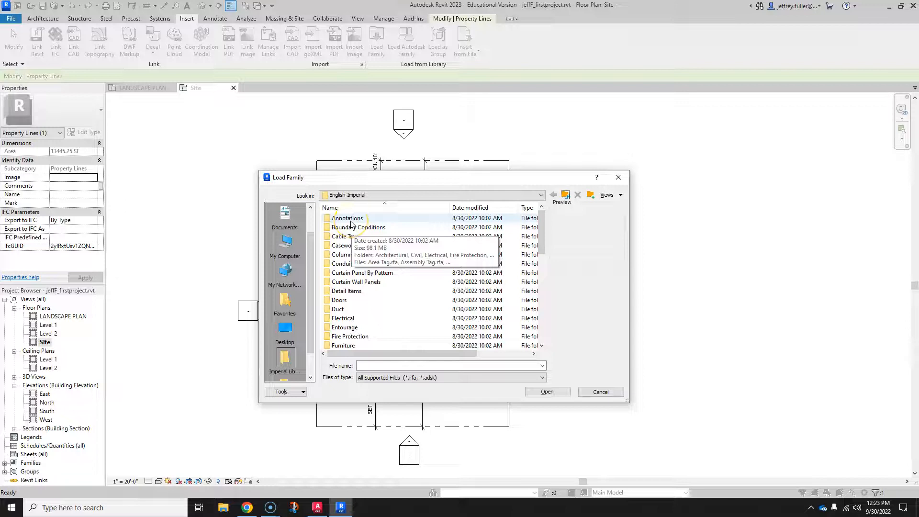
pyautogui.doubleClick(348, 219)
pyautogui.doubleClick(351, 227)
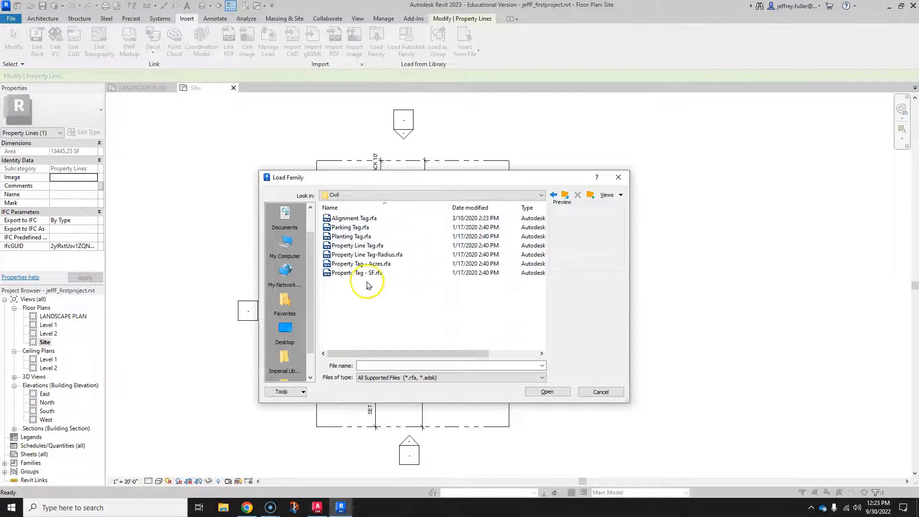
pyautogui.click(383, 246)
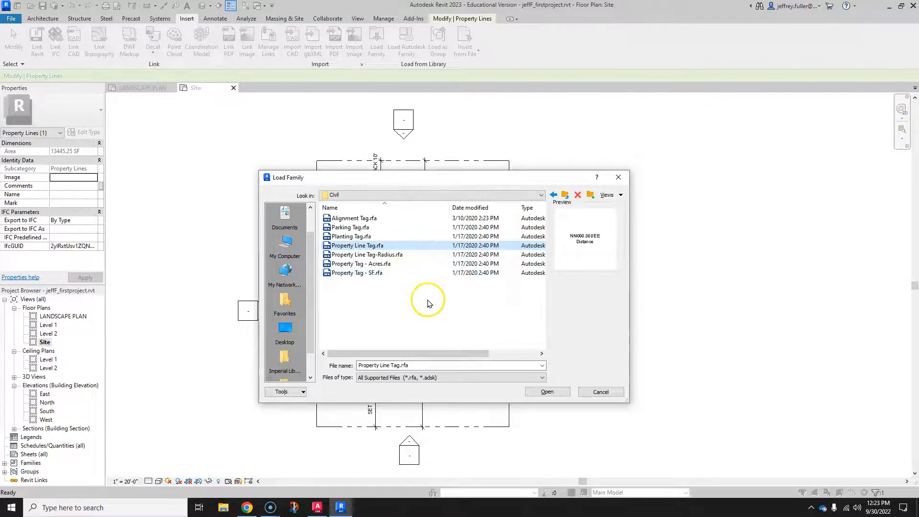
pyautogui.click(547, 392)
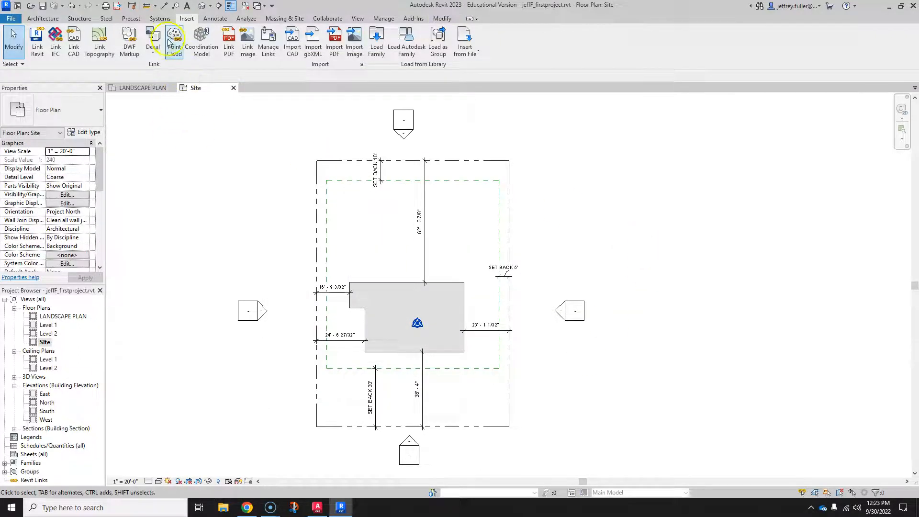
# Tag the east, north, west and south property line segments by category, with attached-end leaders and tags outside the boundary, and end the command
pyautogui.click(209, 19)
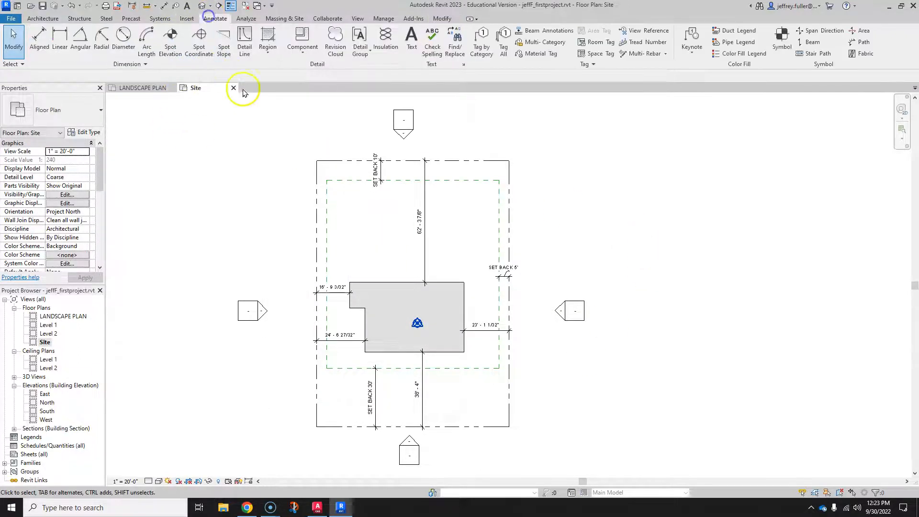
pyautogui.click(485, 50)
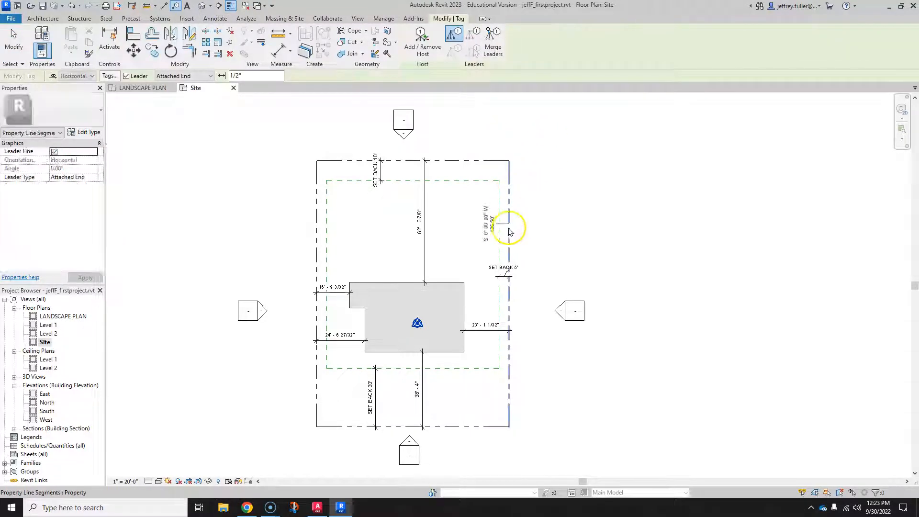
pyautogui.click(512, 249)
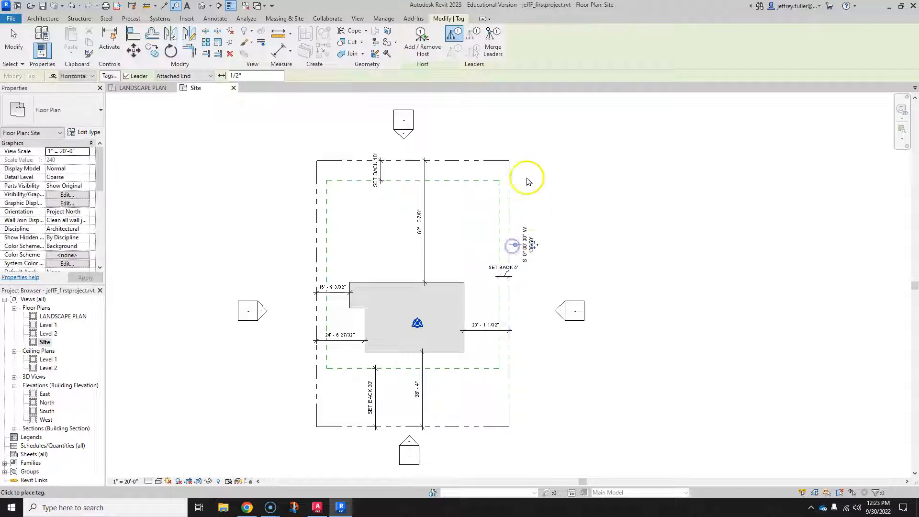
pyautogui.click(464, 161)
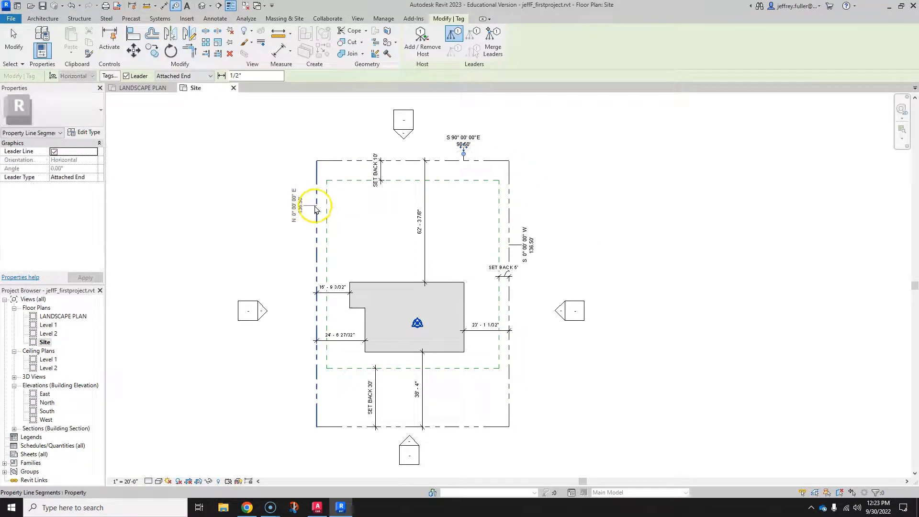
pyautogui.click(313, 204)
pyautogui.click(344, 430)
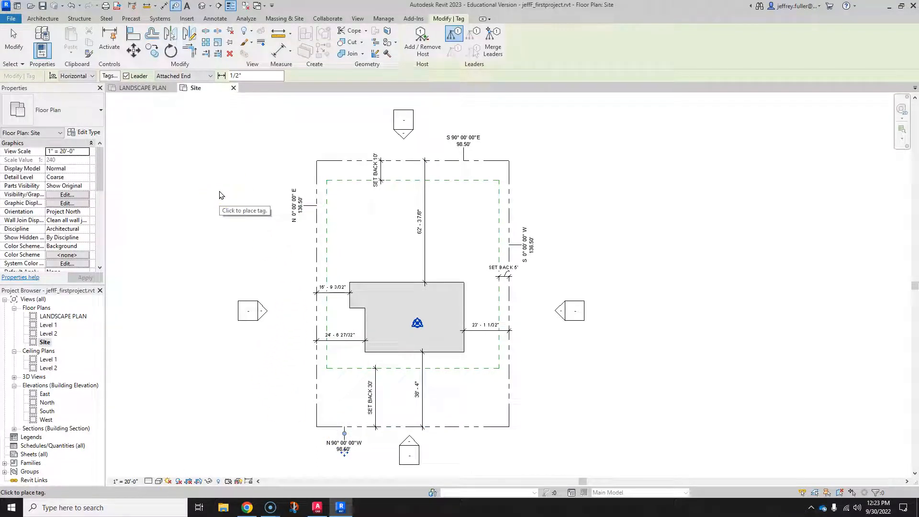
pyautogui.press('Escape')
pyautogui.press('Escape')
pyautogui.moveTo(245, 233); pyautogui.dragTo(217, 207, button='middle')
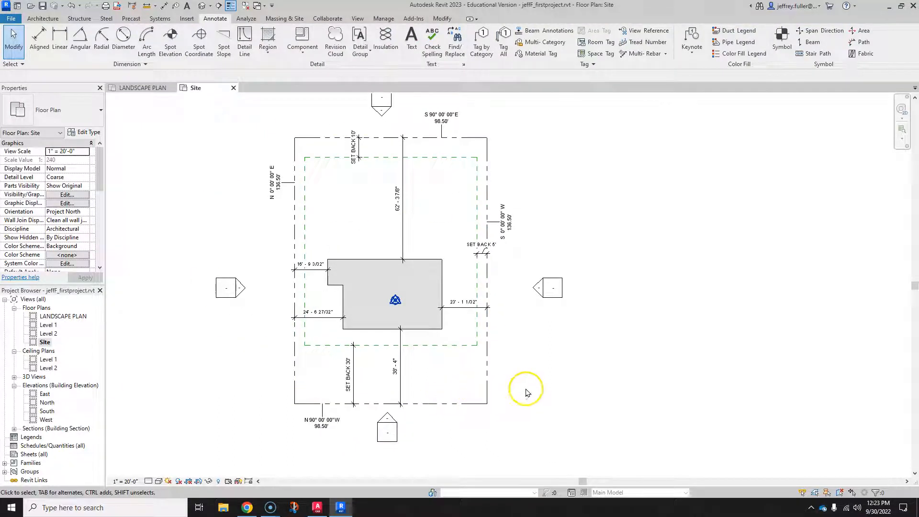
pyautogui.moveTo(522, 388); pyautogui.dragTo(528, 390, button='middle')
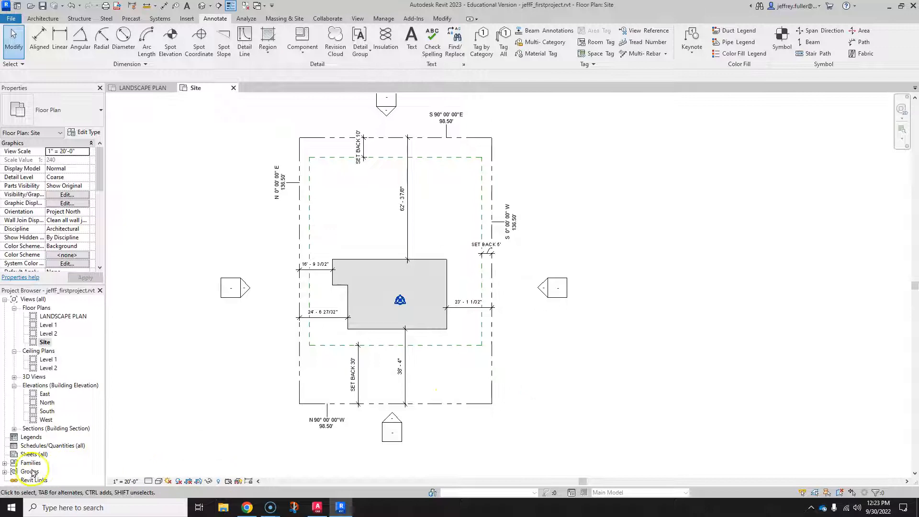